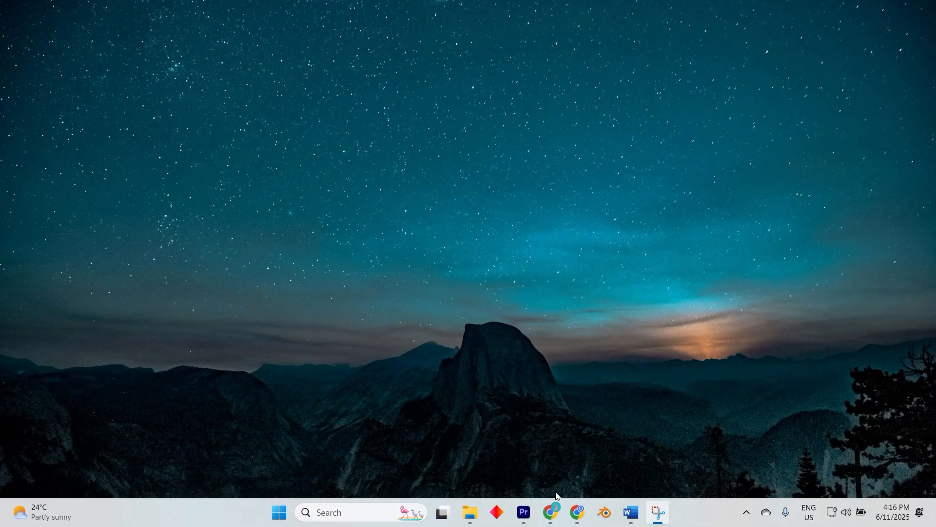
Search Google for "capcut download" in a new Chrome tab and open the CapCut Desktop result.
left_click(549, 512)
left_click(812, 13)
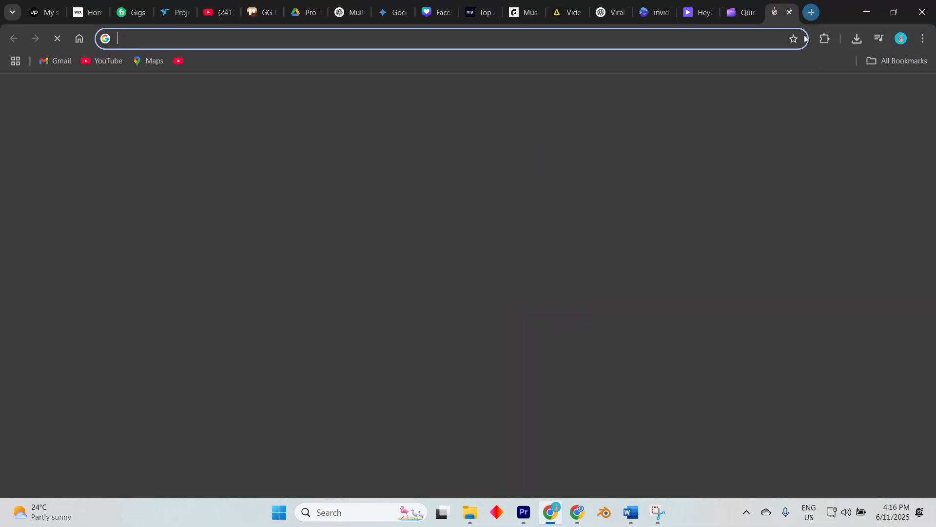
left_click(435, 243)
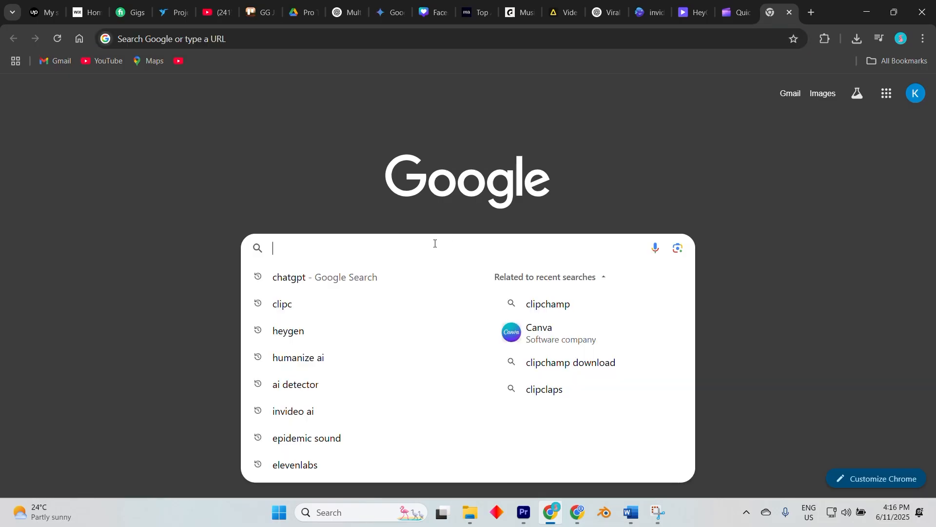
type("capcut download")
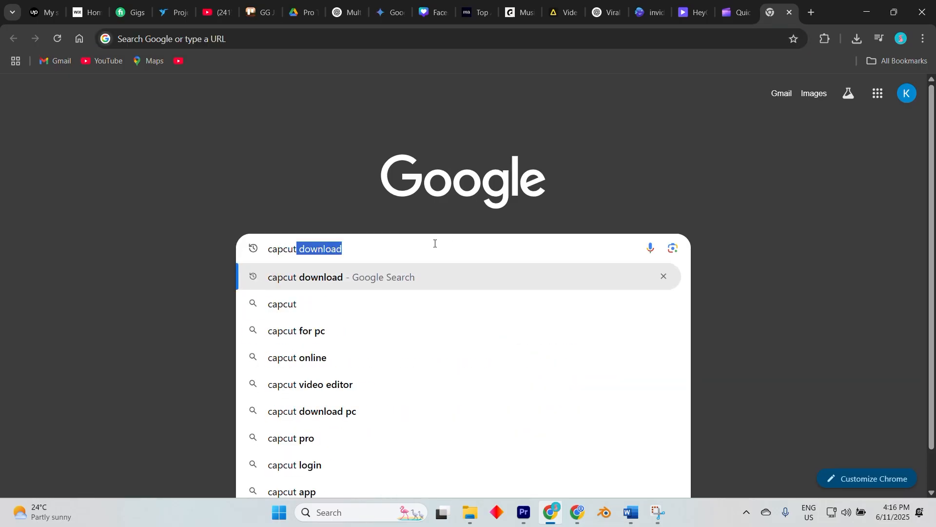
key("Return")
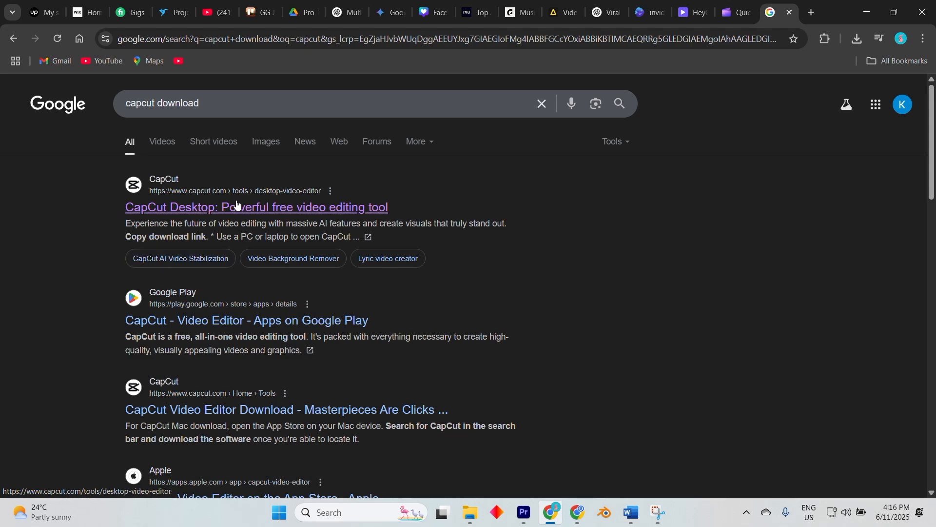
left_click(297, 210)
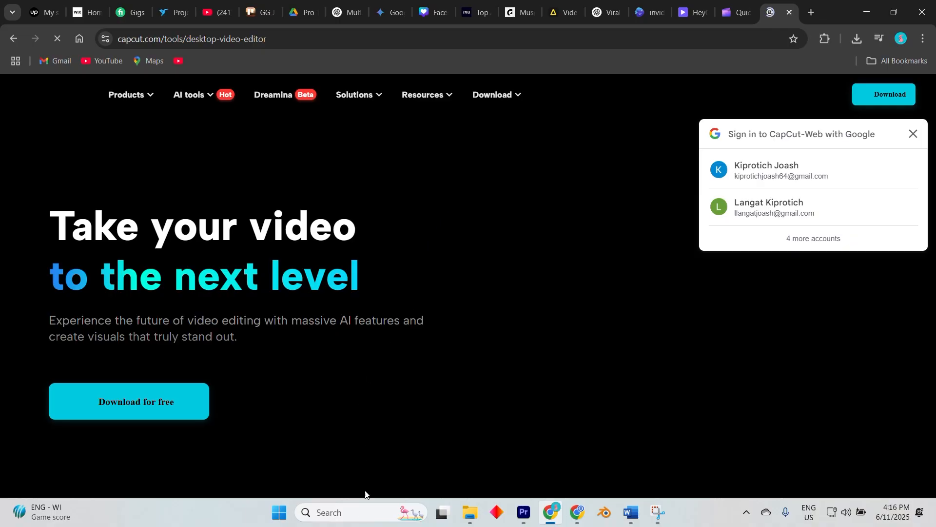
Switch to the installed CapCut desktop app and create a new project.
left_click(356, 512)
type("ca")
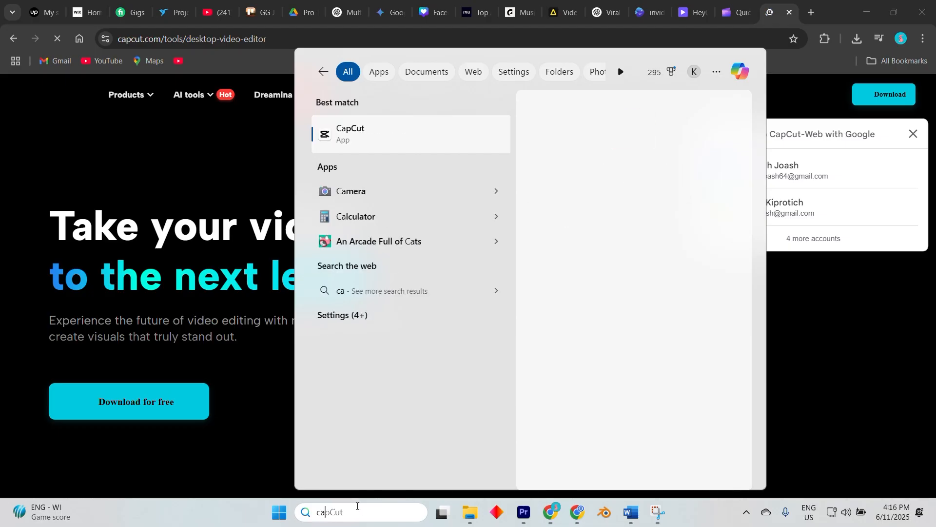
type("p")
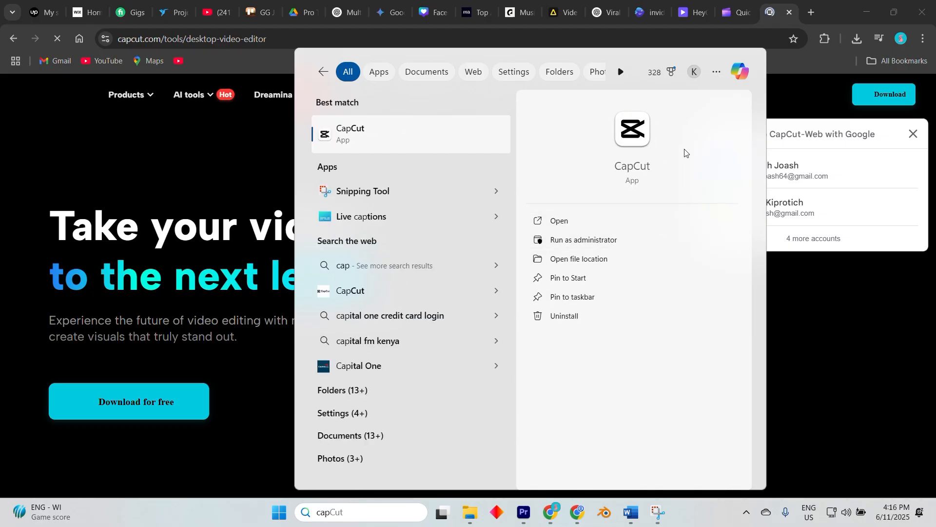
left_click(602, 213)
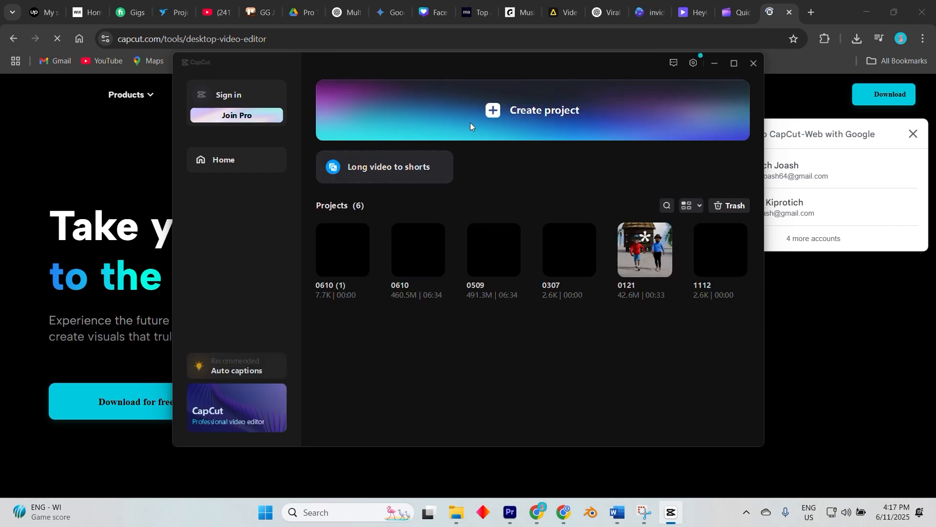
left_click(538, 115)
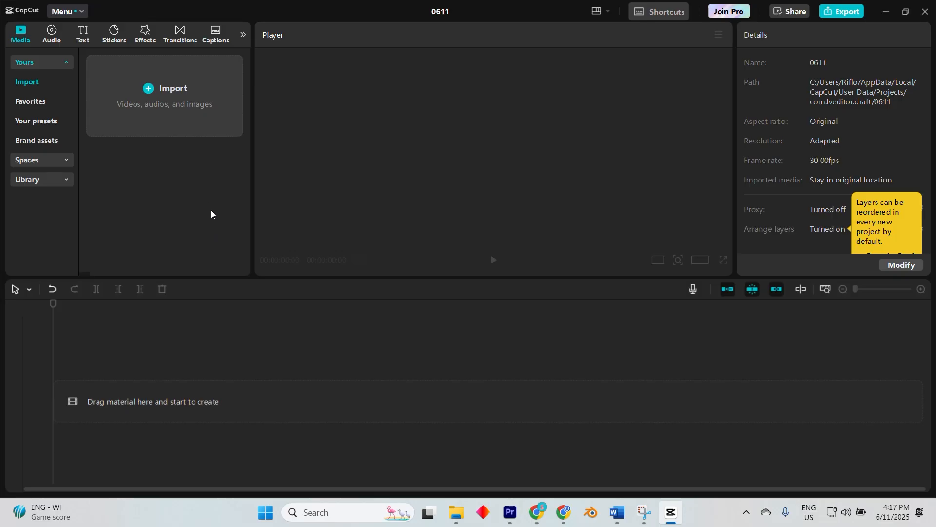
Import the three clips from the Assets Videos folder and place 854429-hd_1920_1080_24fps.mp4 at the start of the timeline.
left_click(182, 101)
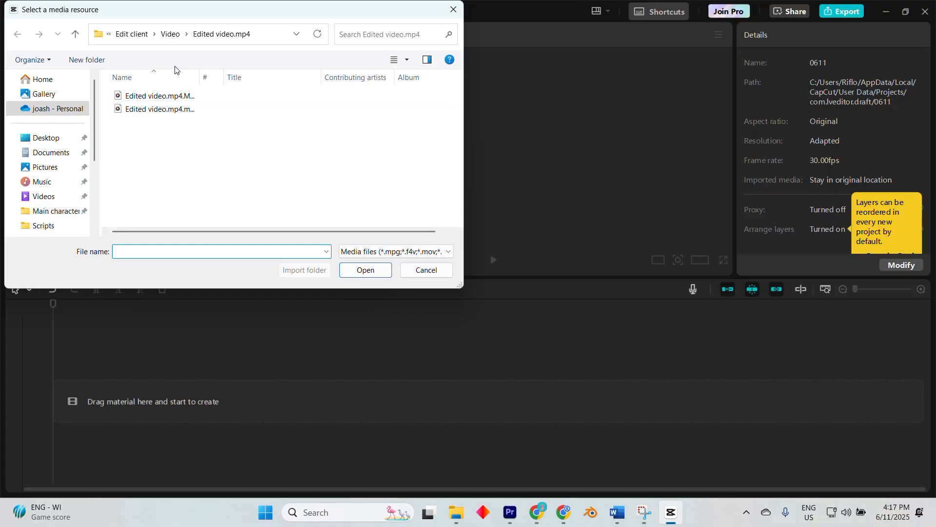
left_click(168, 35)
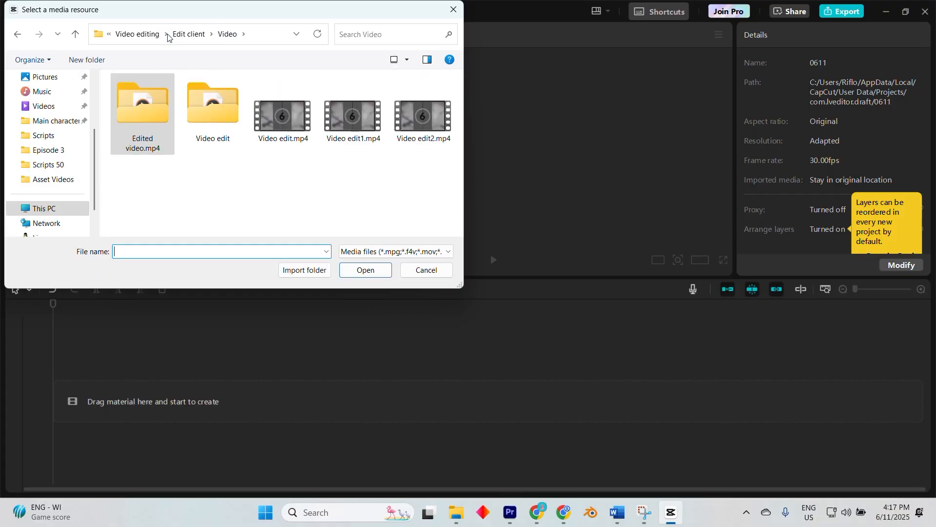
double_click(138, 112)
double_click(135, 111)
left_click(135, 111)
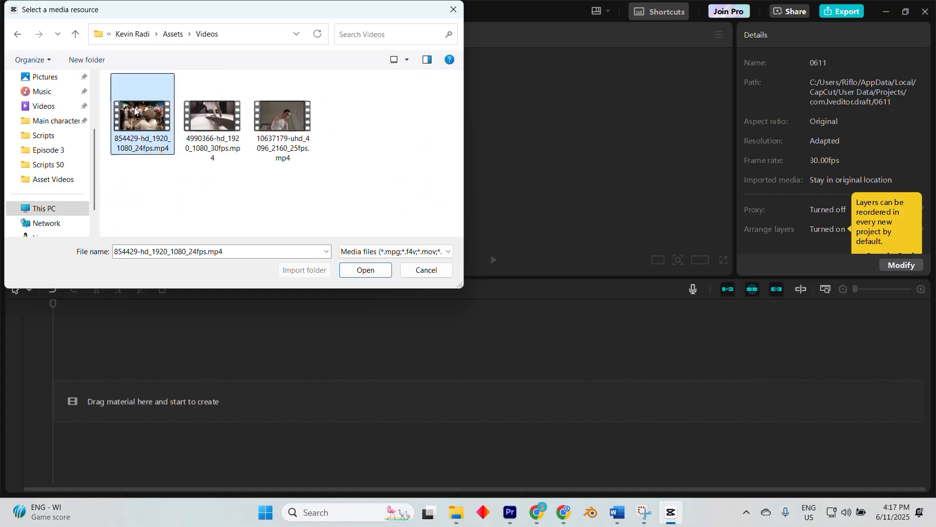
left_click(283, 116, "shift")
left_click(365, 270)
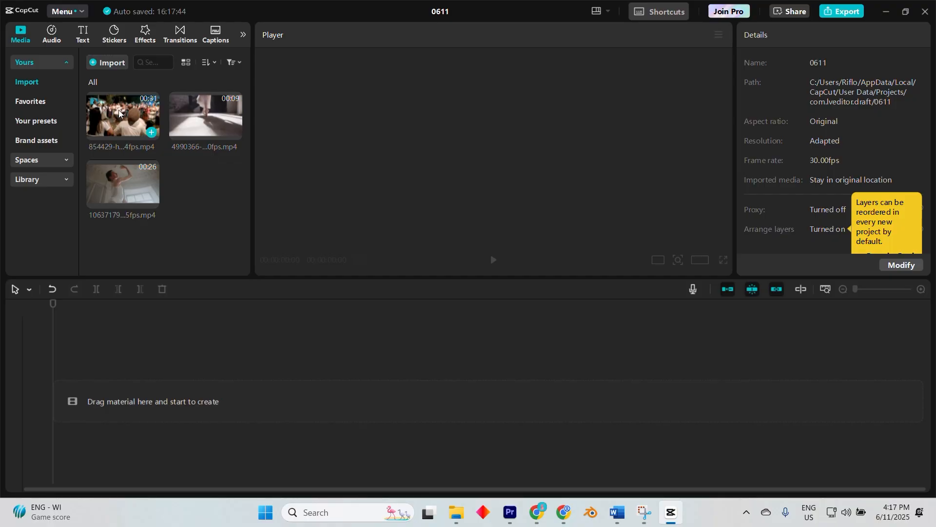
left_click_drag(119, 113, 114, 403)
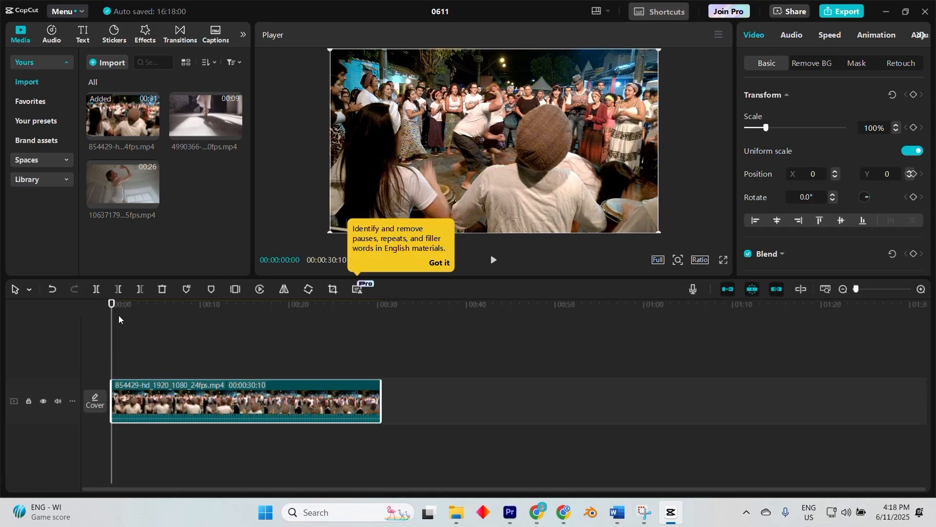
Try trimming the timeline clip's end back to 00:00:03:04, then extend it to its full length again.
left_click_drag(119, 319, 140, 317)
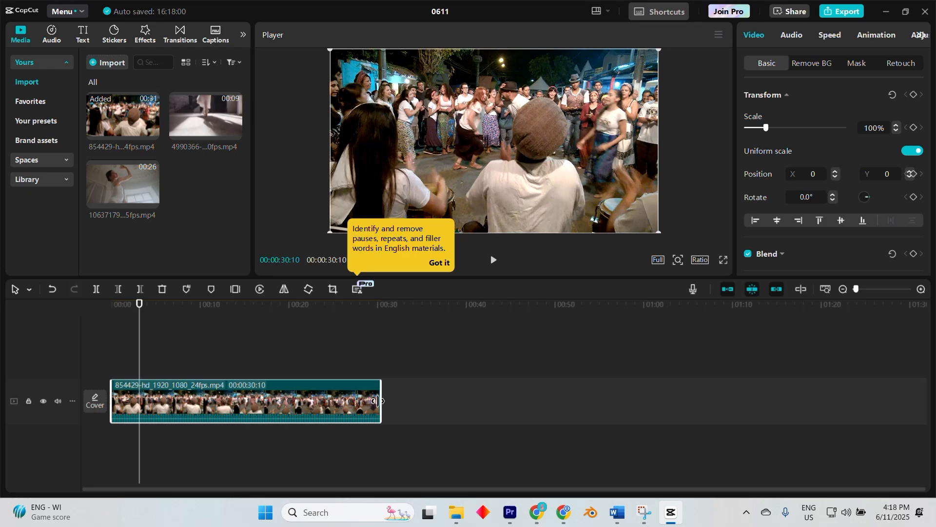
left_click_drag(378, 401, 136, 390)
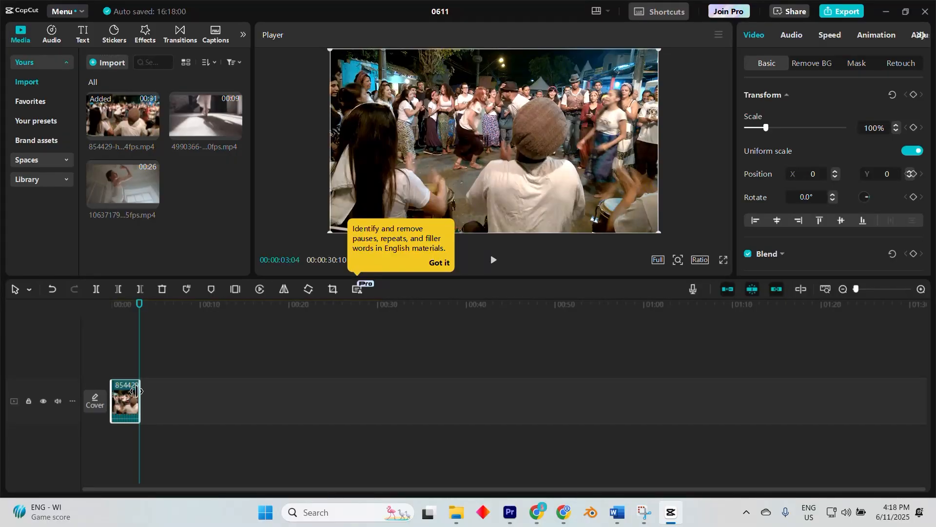
left_click_drag(136, 391, 402, 395)
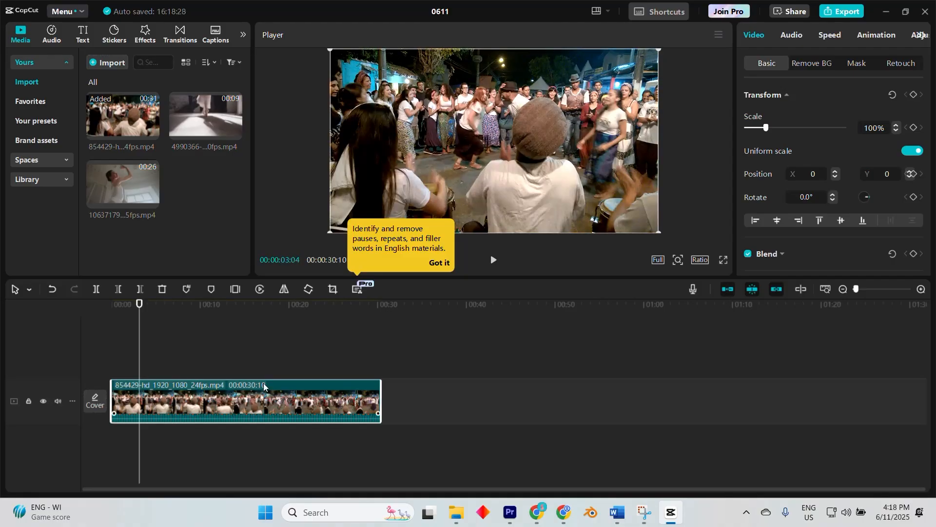
Split the timeline clip at 00:00:25:04 and delete the short piece after the cut.
left_click_drag(146, 316, 335, 360)
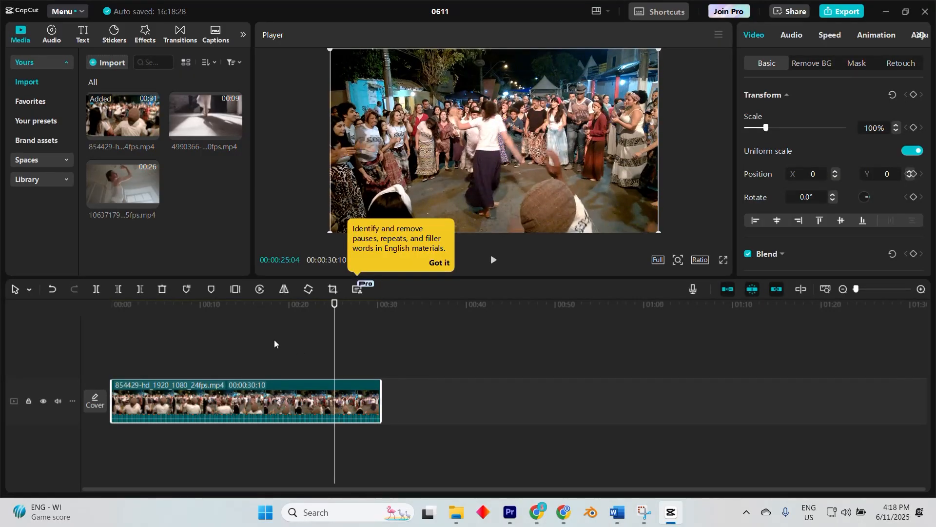
left_click(96, 290)
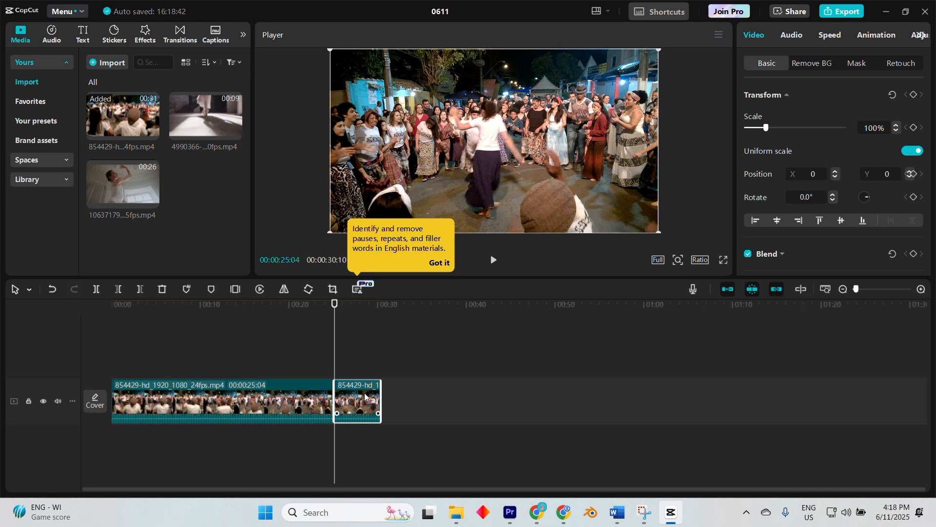
left_click_drag(363, 397, 397, 399)
left_click(357, 345)
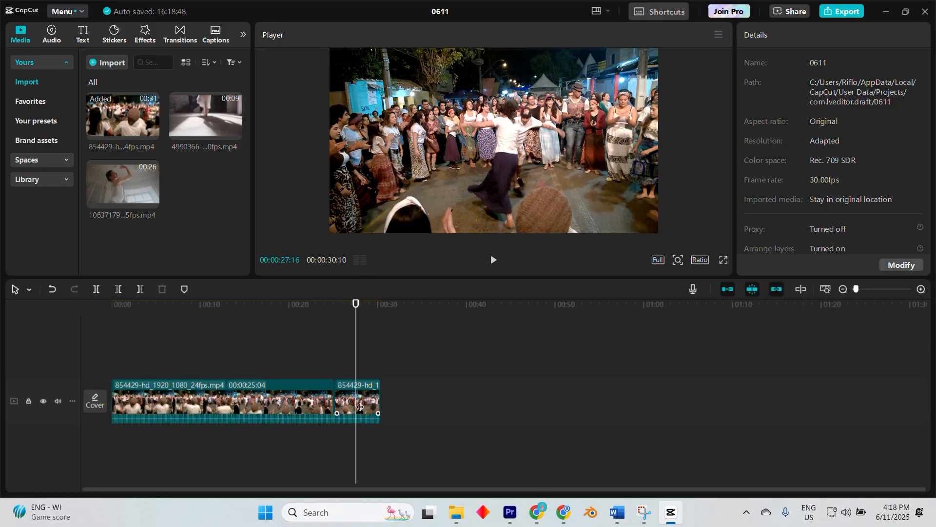
left_click(353, 388)
key("Delete")
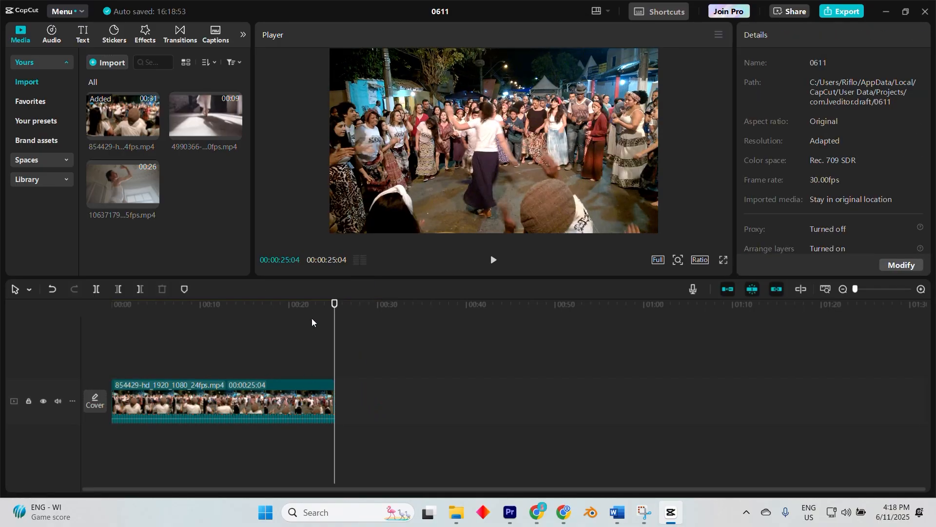
Move the playhead to 00:00:14:12 and add the trending "HERE WE GO" text template above the video at about 8 seconds.
left_click_drag(335, 304, 239, 317)
left_click(279, 392)
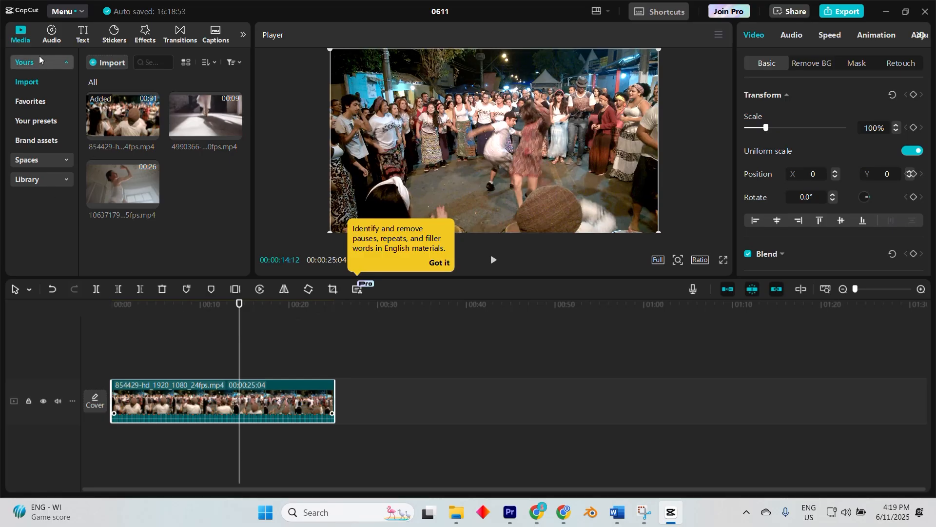
left_click(86, 47)
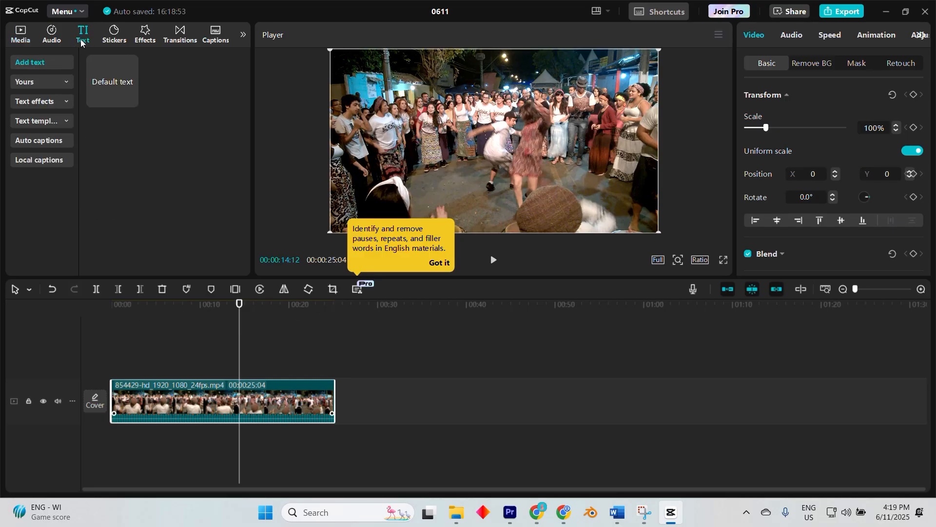
left_click(58, 122)
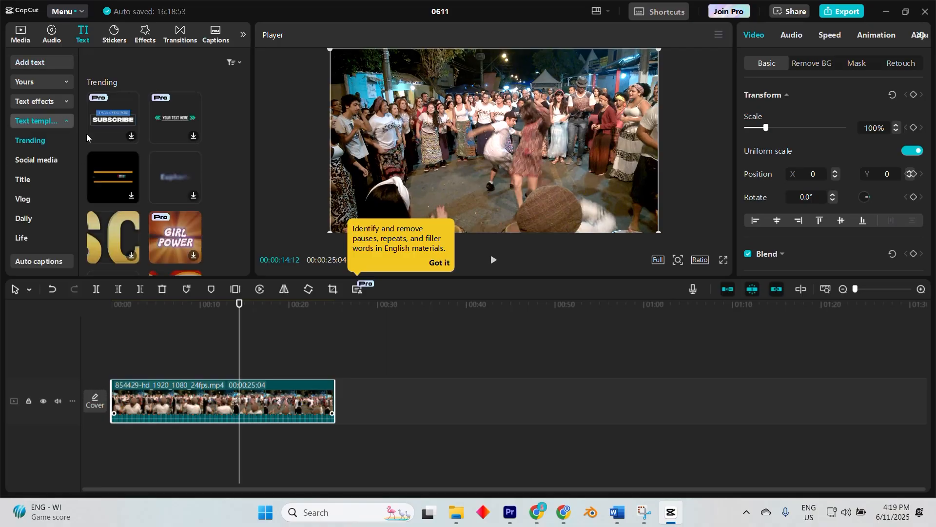
scroll(146, 150, "down", 3)
scroll(147, 151, "up", 3)
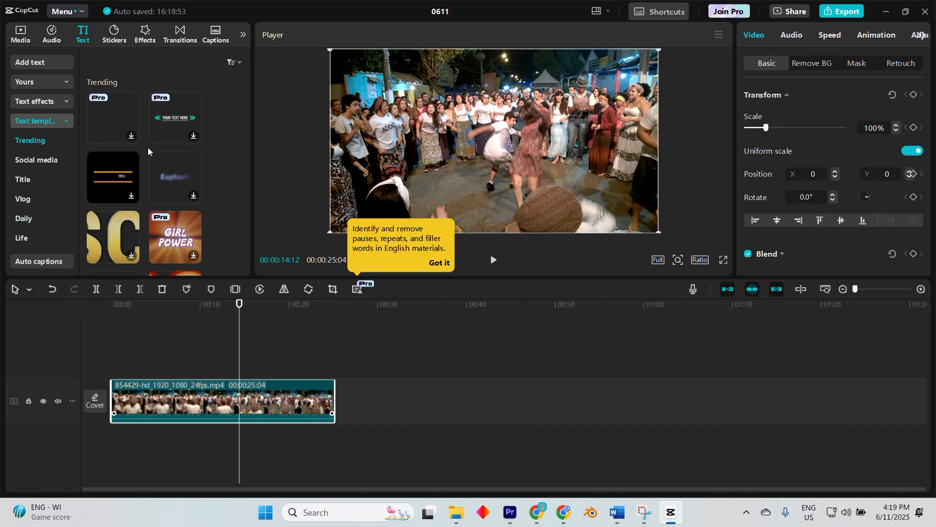
left_click(128, 183)
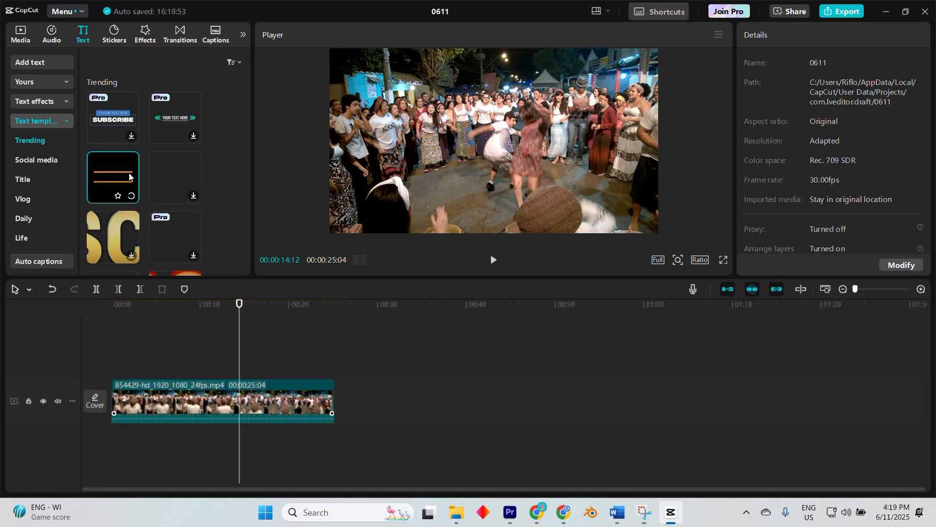
left_click_drag(127, 183, 194, 368)
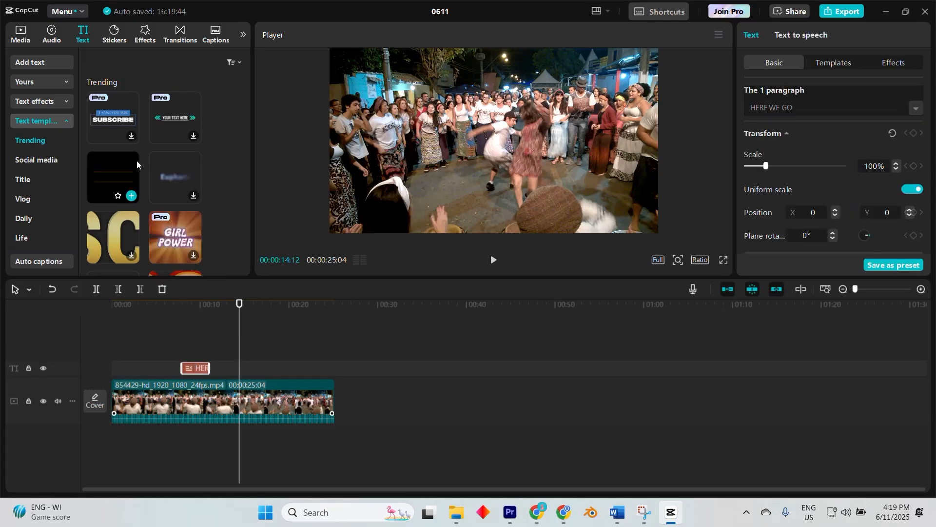
Stretch the text clip across most of the video, from about 1 to 23 seconds, and change its wording to "SUBSCRIBE".
scroll(149, 183, "down", 5)
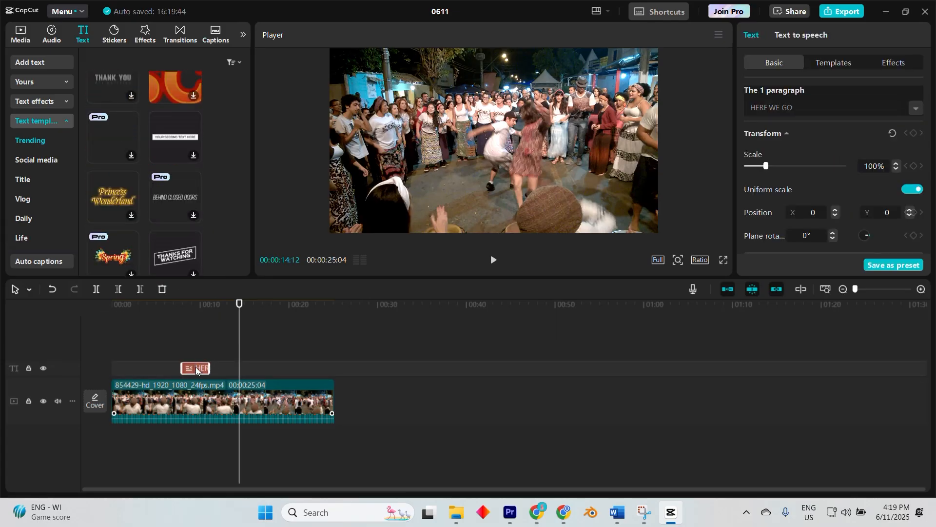
left_click_drag(196, 373, 318, 367)
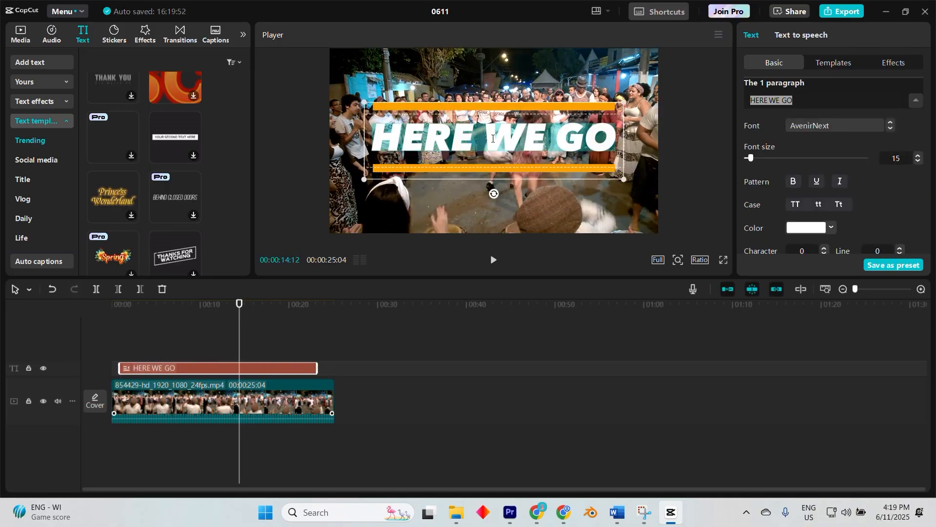
type("SUBSCRI")
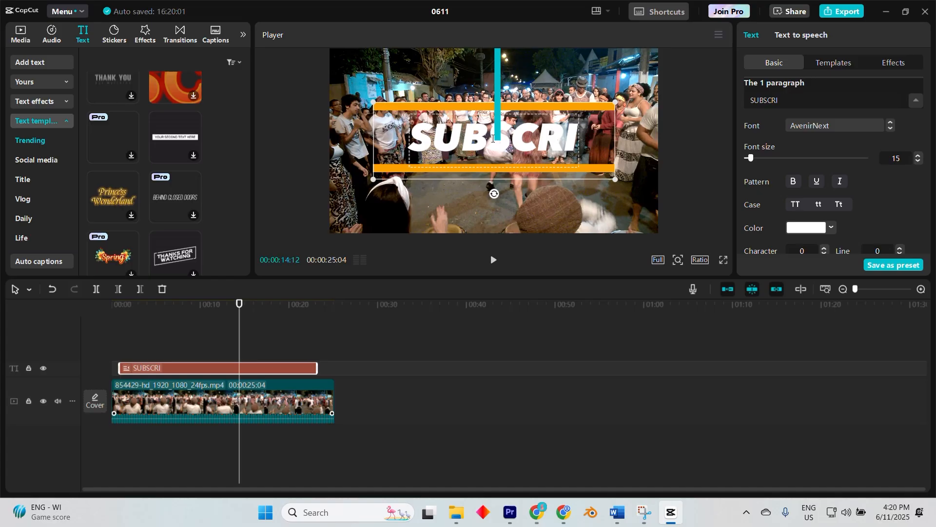
type("BE T")
key("BackSpace")
key("BackSpace")
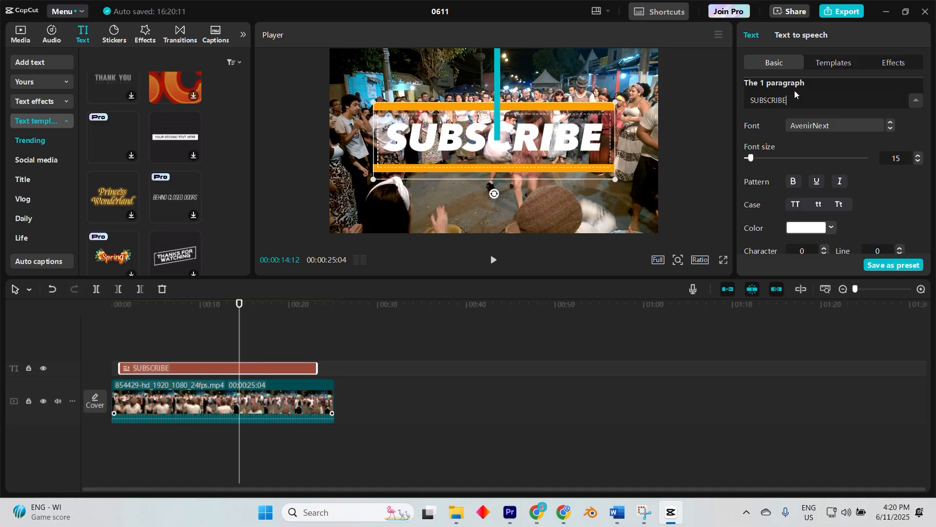
type("T")
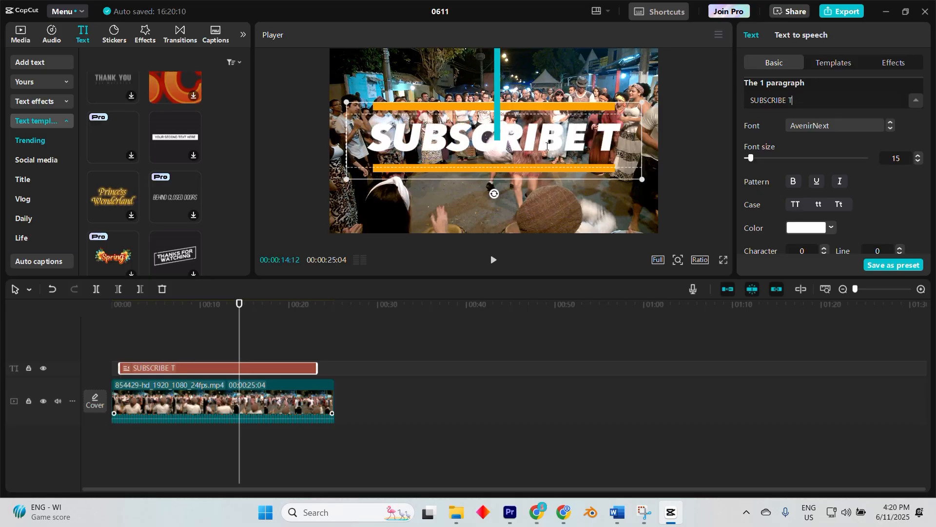
key("BackSpace")
key("BackSpace")
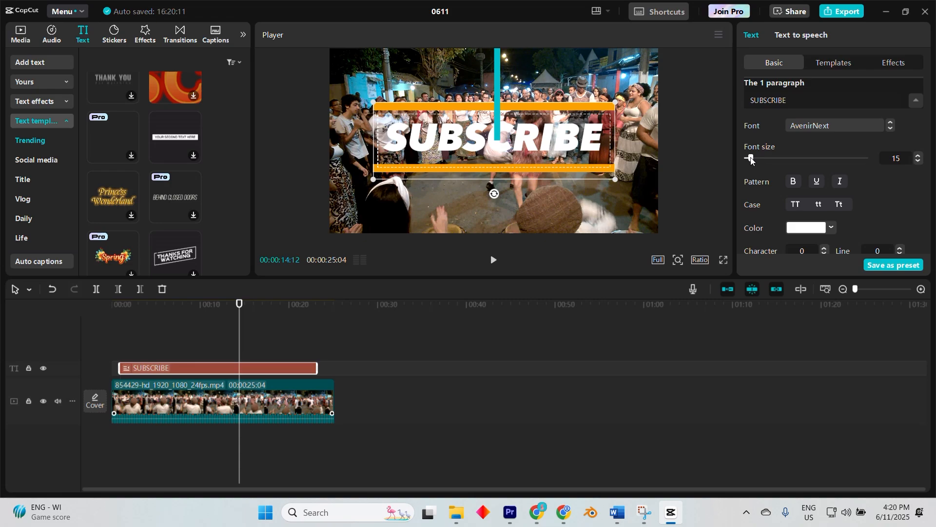
Set the SUBSCRIBE text's font size to 17 and look through its other style settings.
mouse_move(751, 158)
left_mouse_down()
mouse_move(765, 158)
mouse_move(754, 159)
left_mouse_up()
scroll(786, 172, "down", 5)
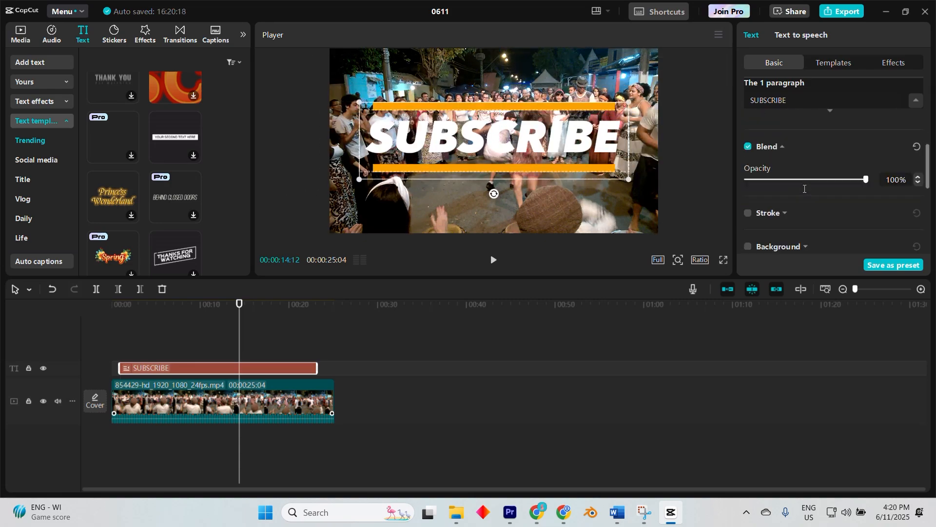
scroll(820, 188, "up", 6)
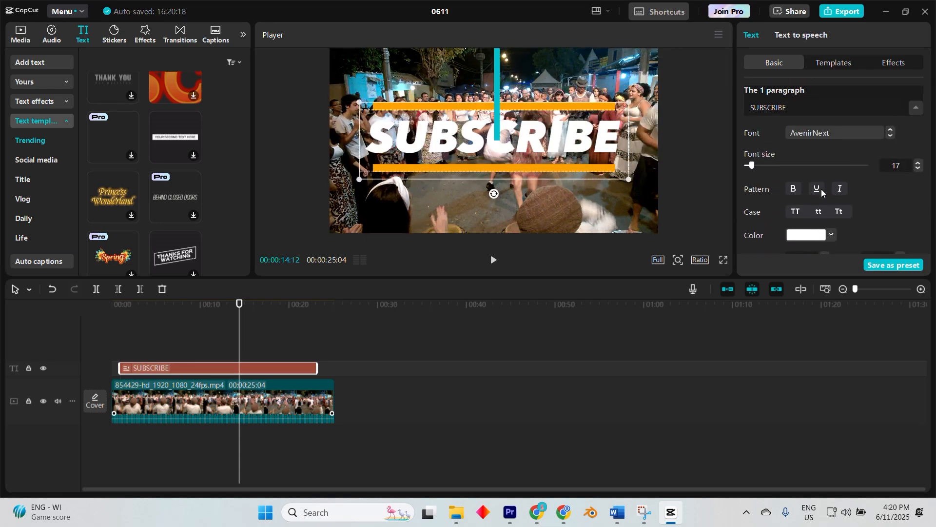
Apply the red preset style with white outline to the SUBSCRIBE text.
scroll(822, 188, "down", 4)
scroll(820, 188, "down", 4)
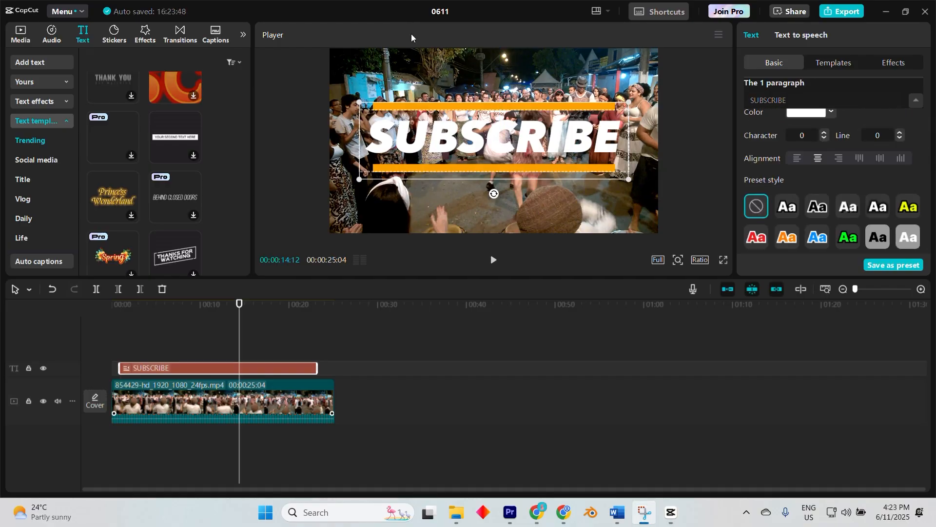
scroll(799, 195, "down", 1)
left_click(757, 194)
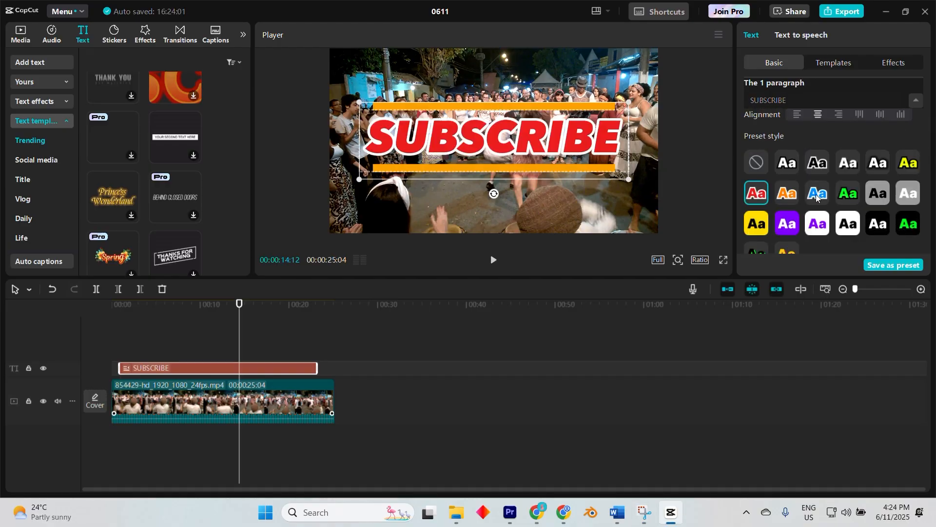
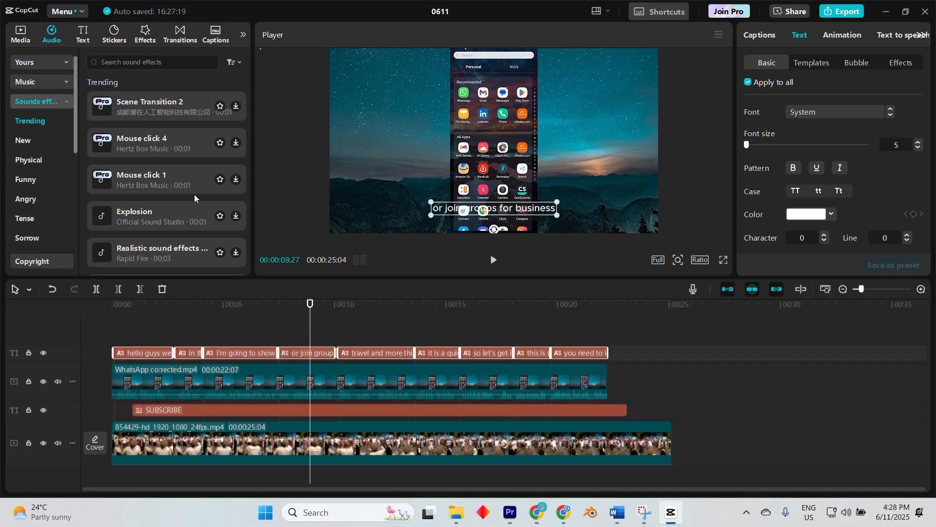
Add the trending "Realistic sound effects" clip by Rapid Fire at 00:00:08:27 and look through its audio settings.
scroll(192, 194, "down", 3)
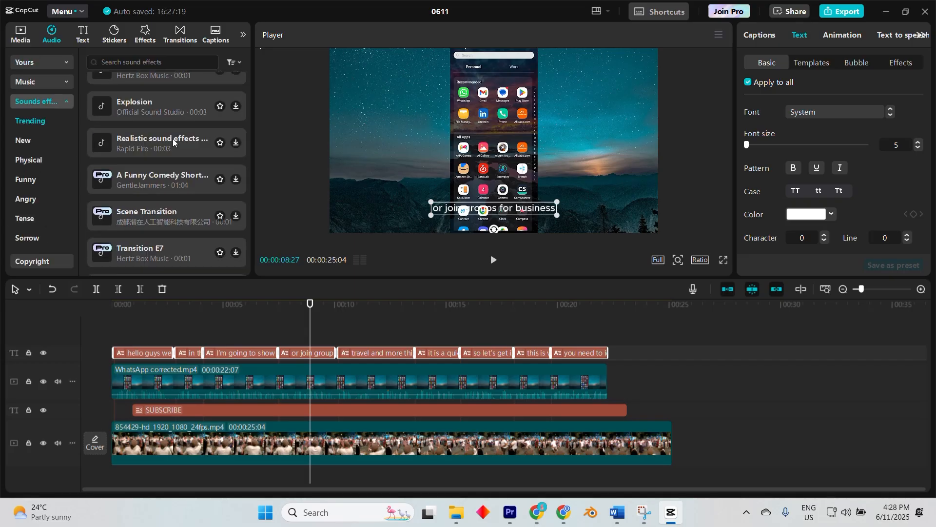
left_click(174, 141)
left_click(236, 143)
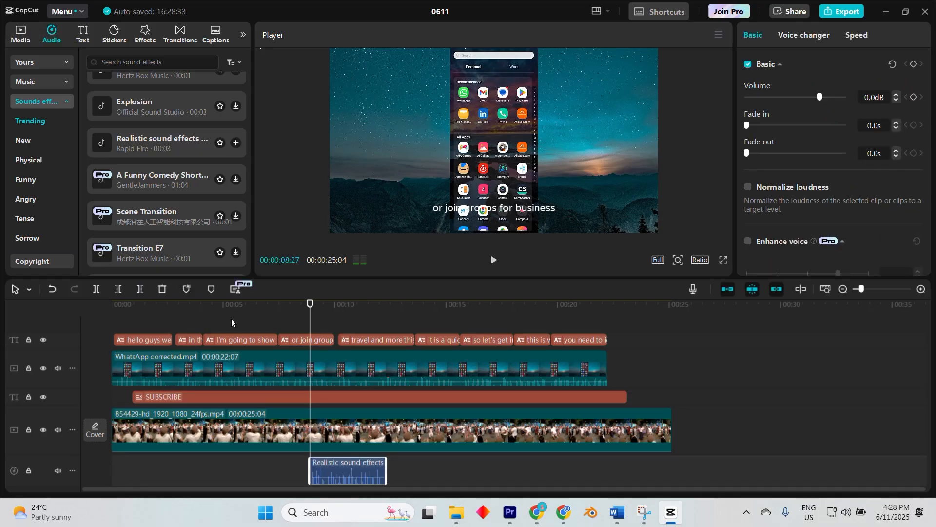
left_click(329, 299)
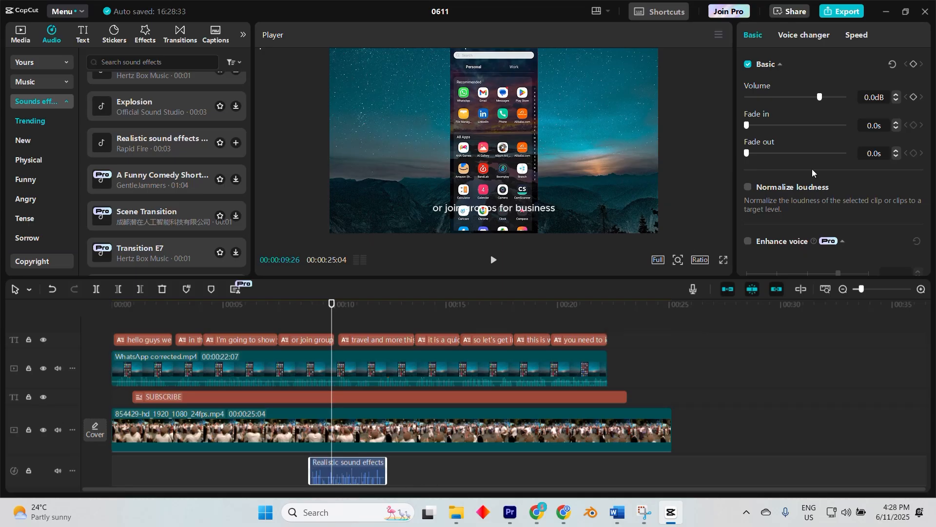
scroll(828, 176, "down", 5)
scroll(822, 200, "up", 5)
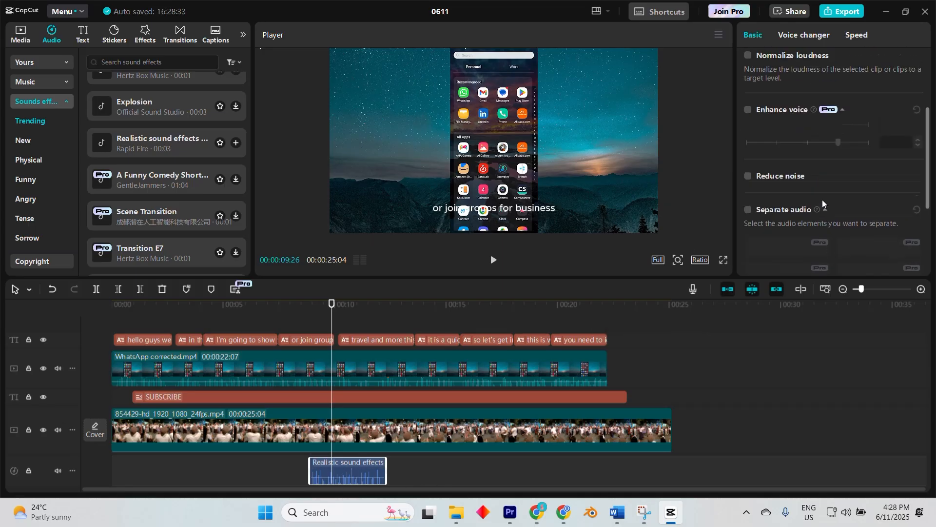
Raise the volume of the "WhatsApp corrected.mp4" clip to 5.1 dB.
left_click(482, 378)
scroll(782, 170, "down", 10)
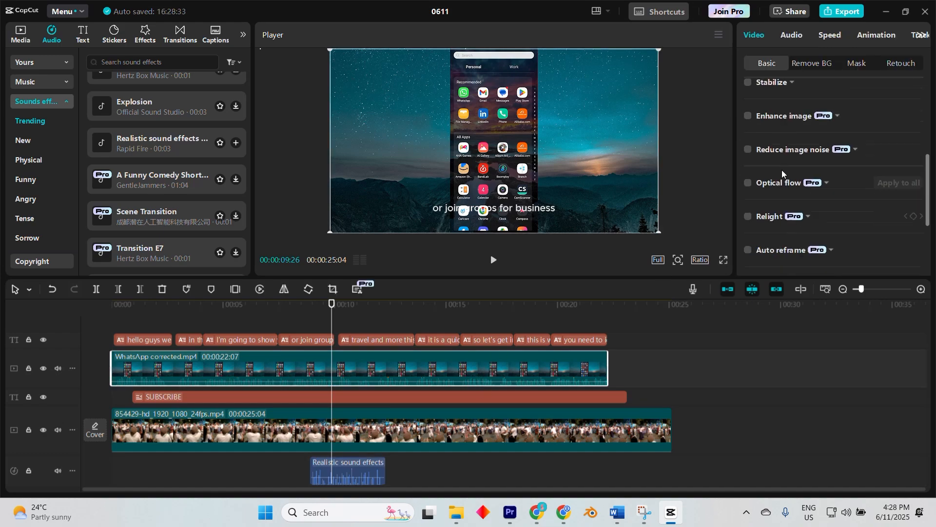
mouse_move(820, 127)
left_mouse_down()
mouse_move(783, 128)
mouse_move(840, 128)
mouse_move(802, 128)
mouse_move(824, 129)
left_mouse_up()
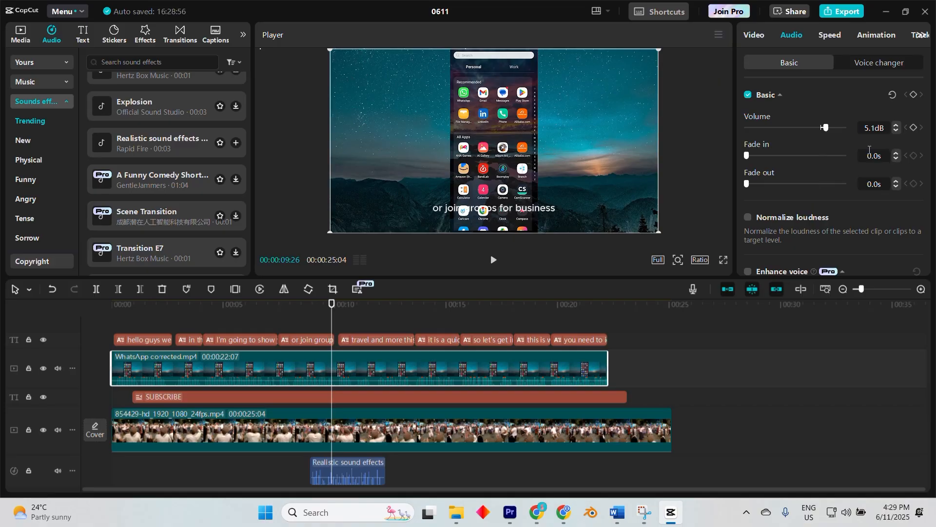
Adjust the volume of the 854429 crowd clip on the main track and try its fade-in setting.
left_click(410, 433)
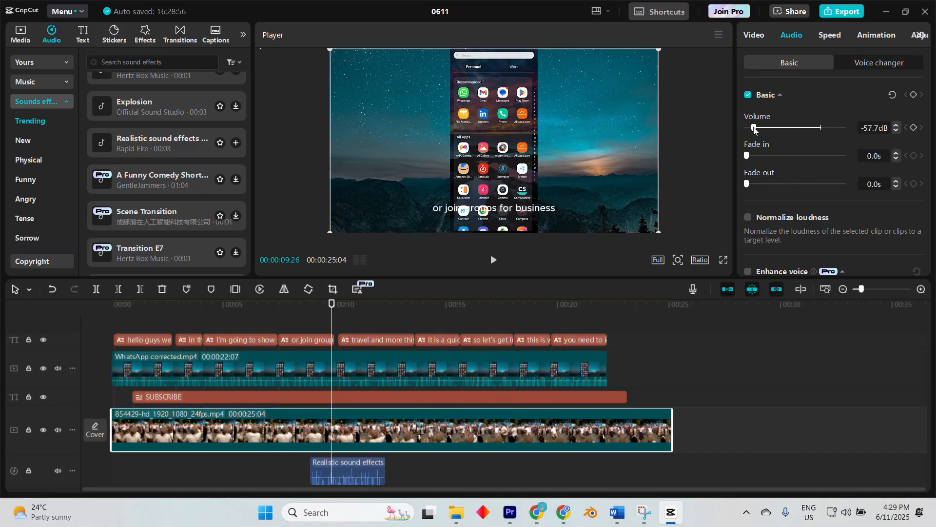
left_click_drag(754, 128, 810, 128)
left_click_drag(747, 155, 734, 200)
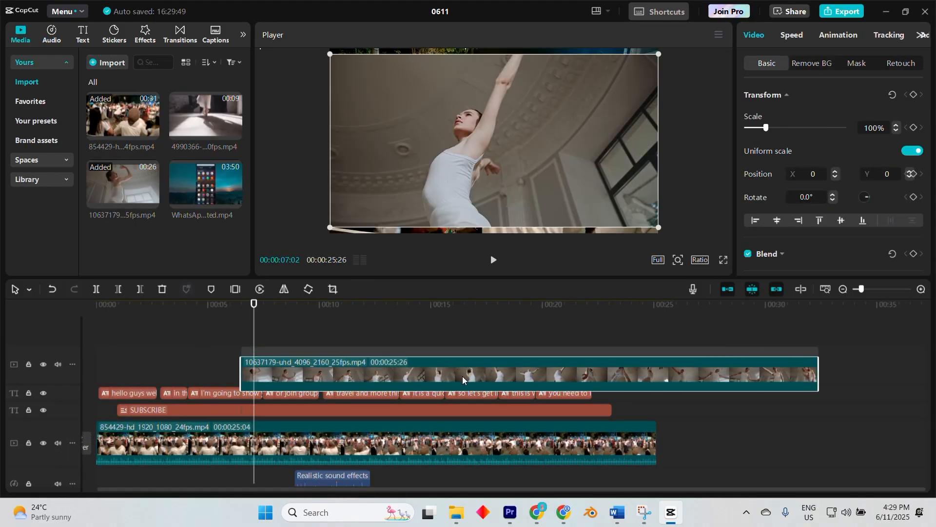
Move the 10637179 ballet clip onto the main track directly after the 854429 crowd clip and play across the join.
left_click_drag(463, 380, 877, 442)
left_click(624, 307)
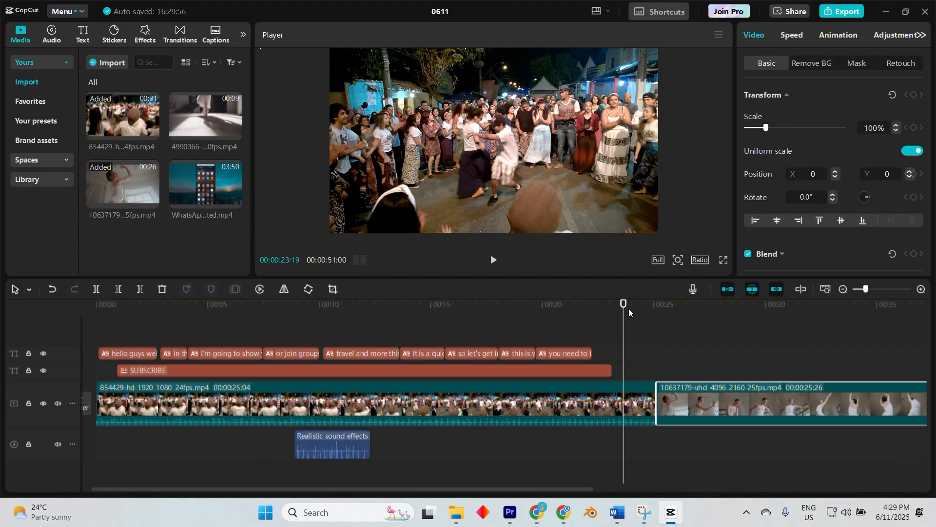
key("space")
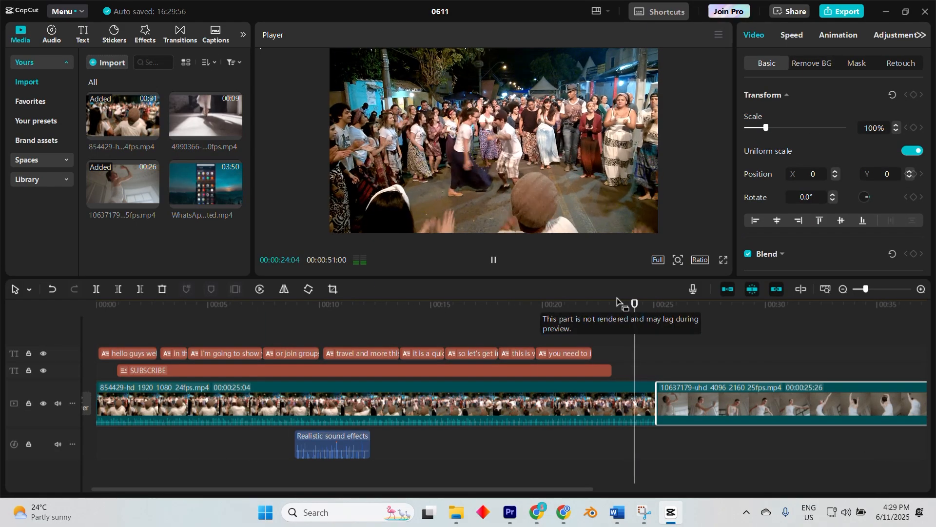
left_click(493, 263)
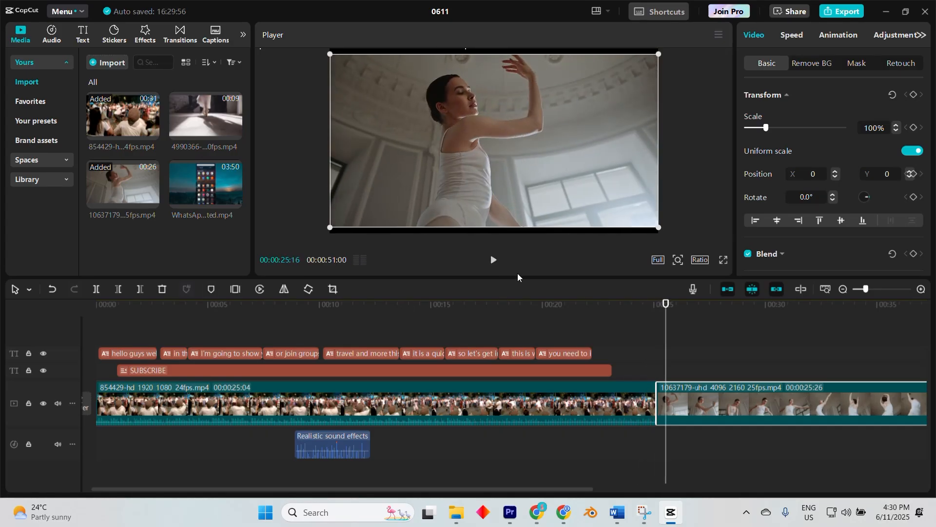
left_click_drag(666, 303, 664, 303)
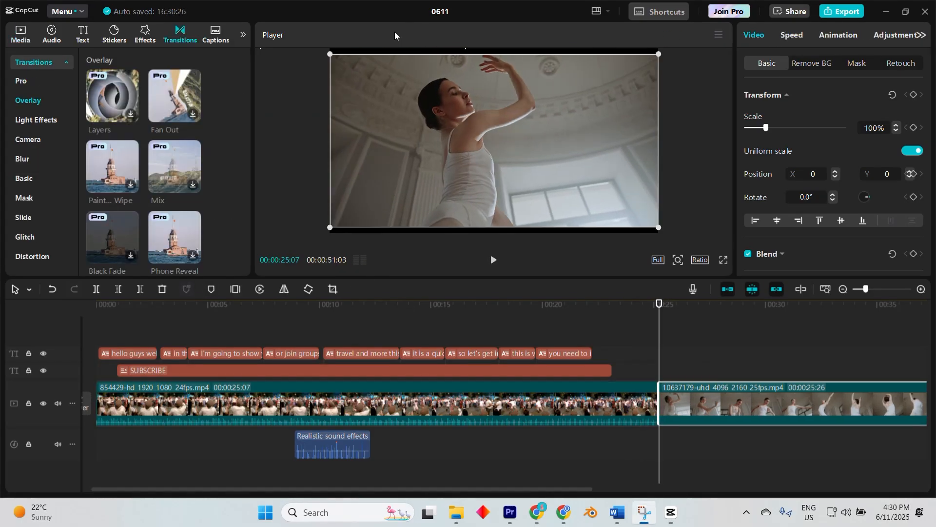
Place the Floodlight transition from Light Effects between the two main-track clips.
scroll(120, 217, "down", 4)
scroll(144, 215, "down", 10)
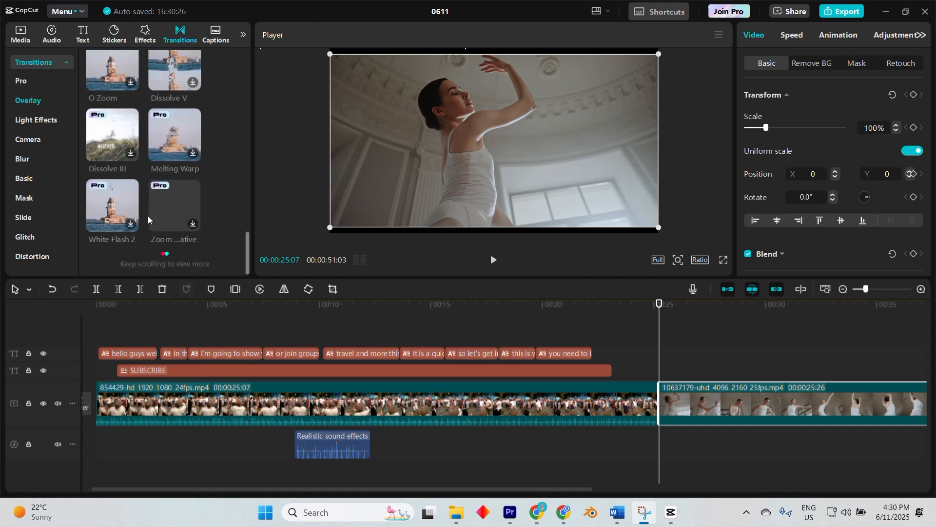
scroll(148, 215, "down", 4)
scroll(148, 215, "up", 3)
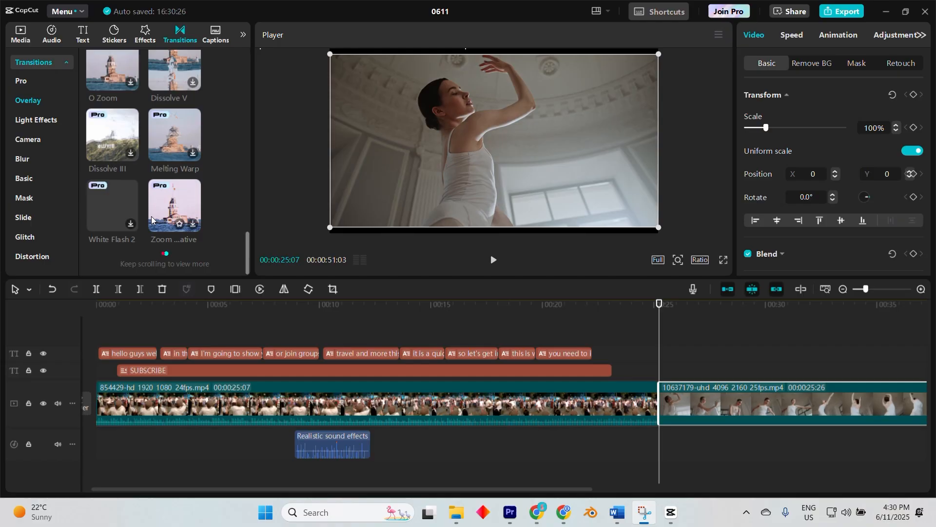
scroll(151, 216, "down", 2)
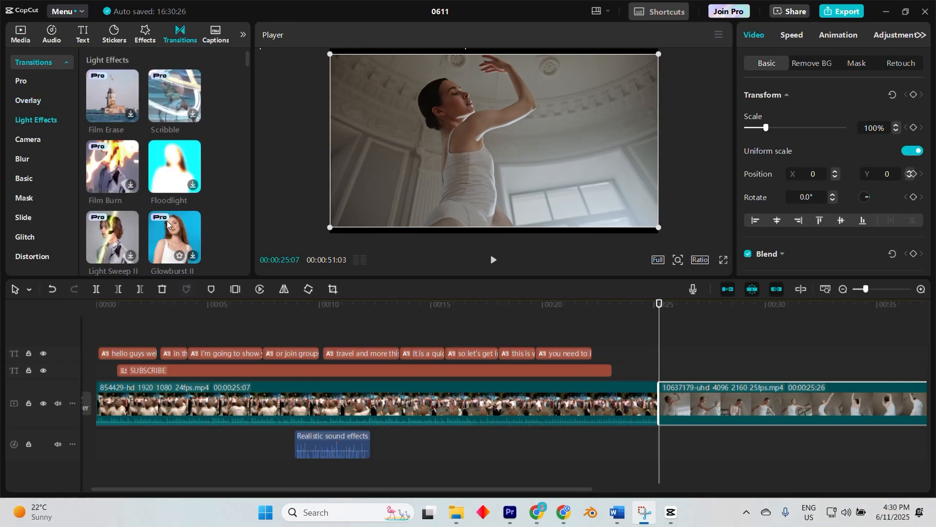
left_click(169, 161)
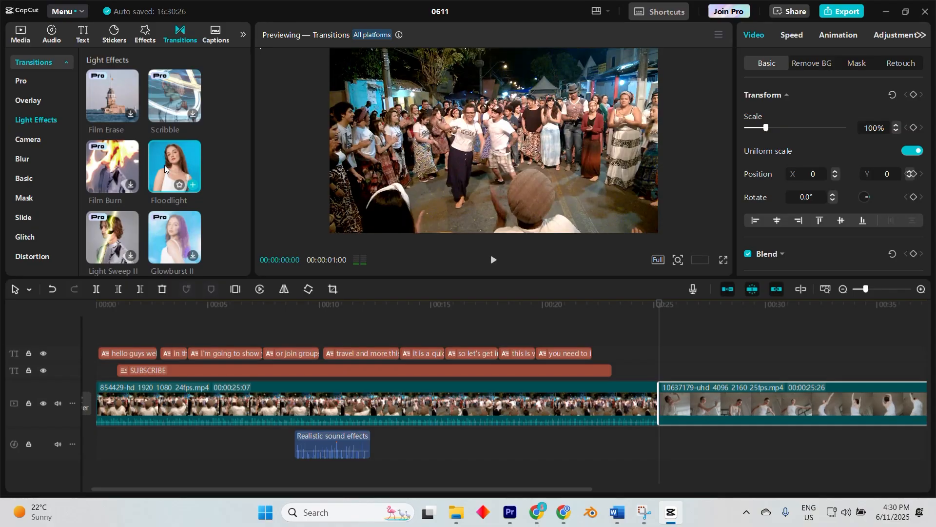
left_click_drag(165, 165, 659, 325)
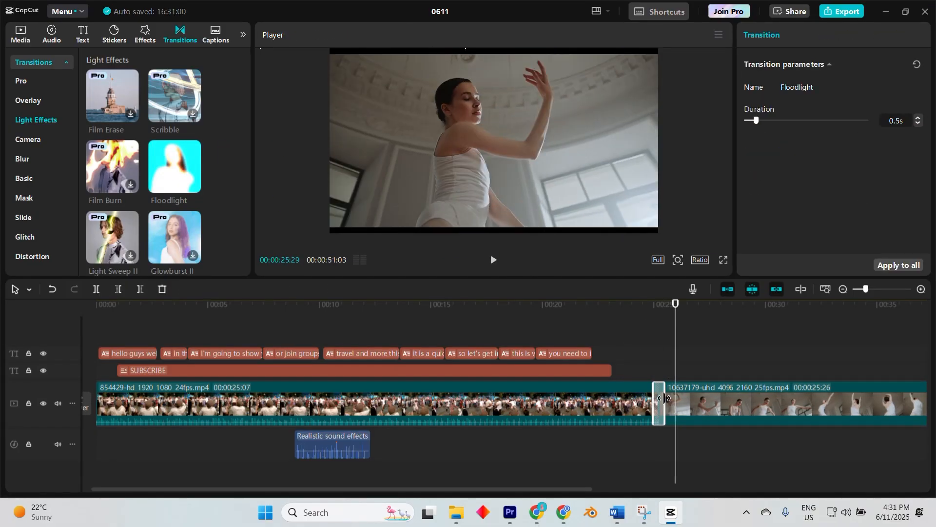
Extend the Floodlight transition's duration to 5.0 s and move the playhead to 00:00:20:26, before the transition.
mouse_move(664, 398)
left_mouse_down()
mouse_move(706, 396)
mouse_move(681, 396)
left_mouse_up()
key("Return")
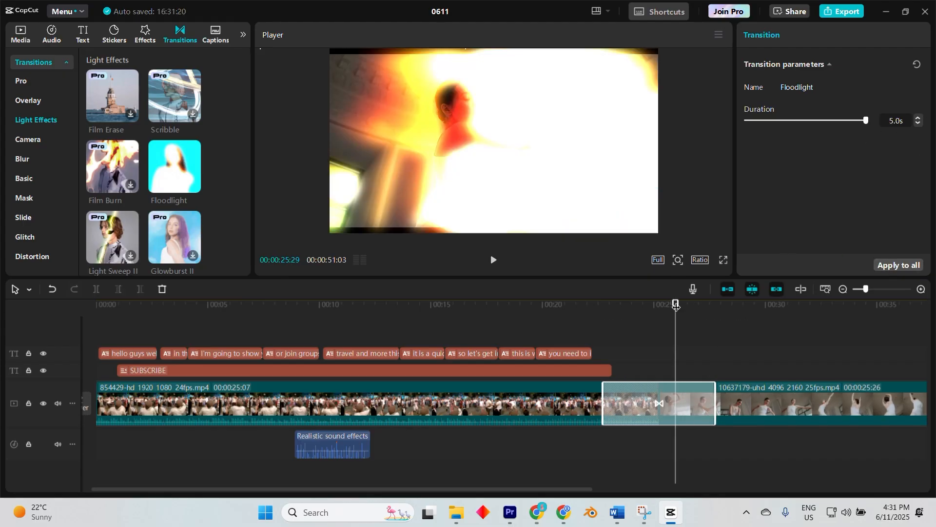
left_click_drag(676, 305, 561, 304)
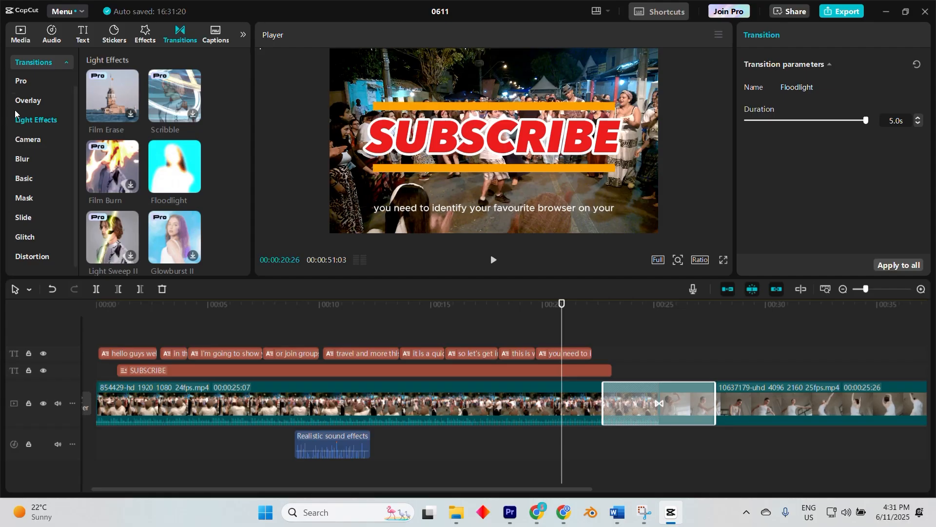
Look through the video effects categories and examine the Retro effects.
left_click(139, 35)
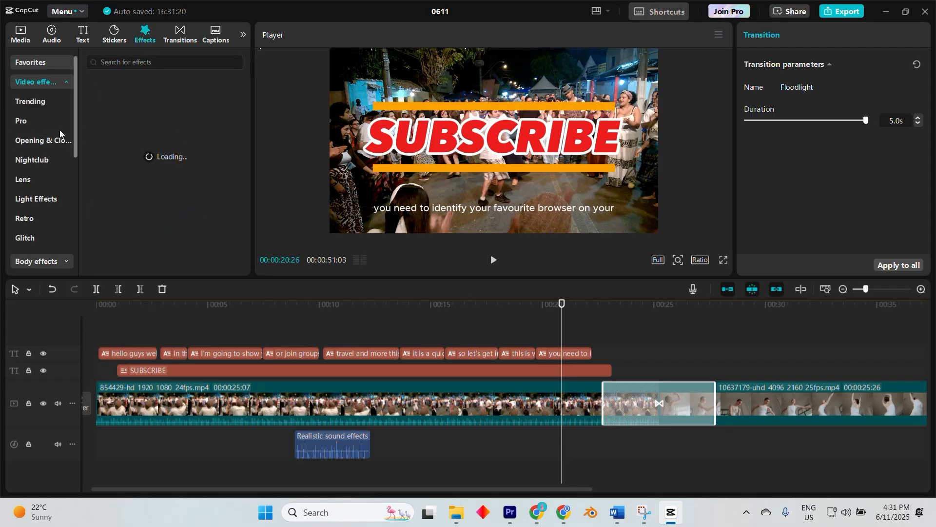
scroll(34, 183, "down", 2)
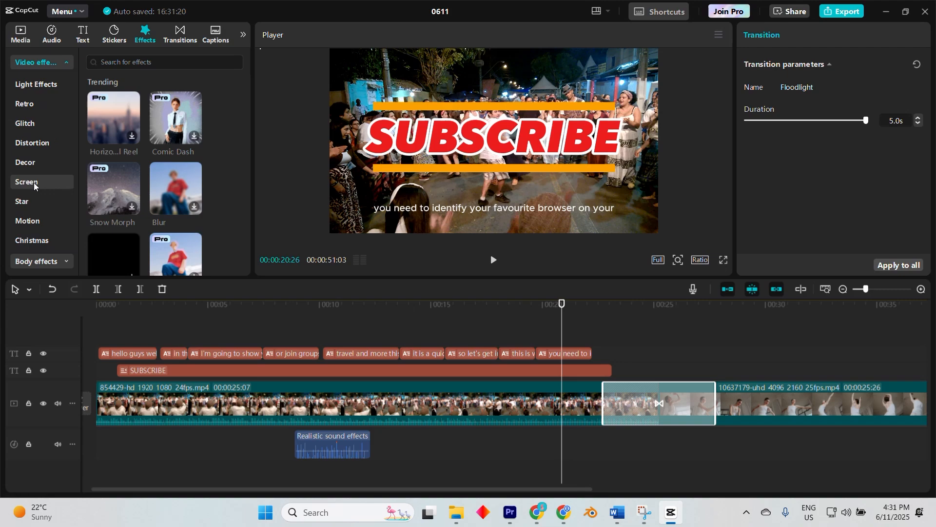
scroll(33, 183, "down", 3)
scroll(203, 215, "down", 2)
scroll(203, 215, "down", 1)
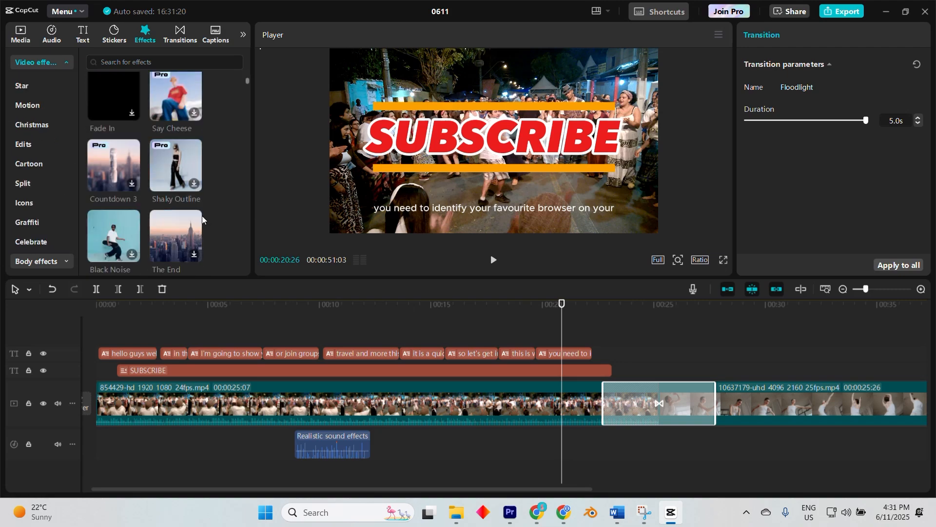
scroll(43, 204, "up", 3)
scroll(43, 204, "up", 2)
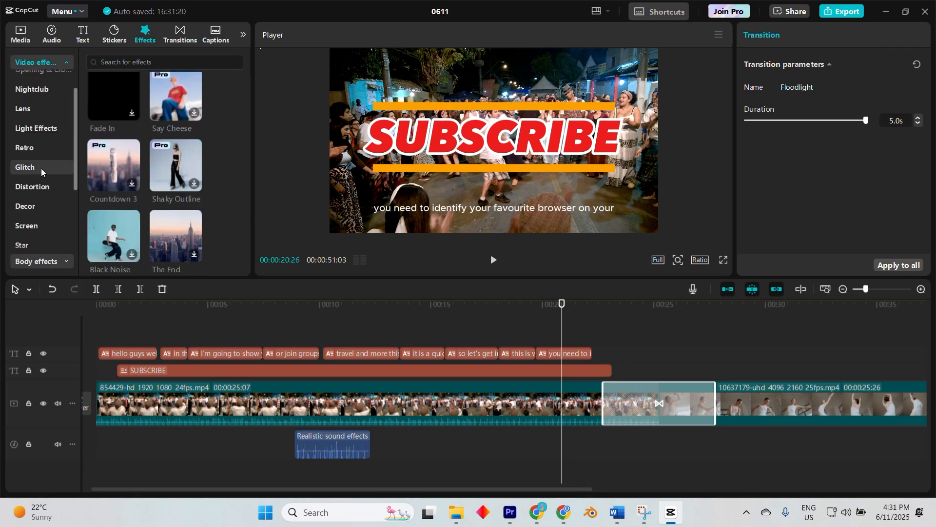
left_click(37, 149)
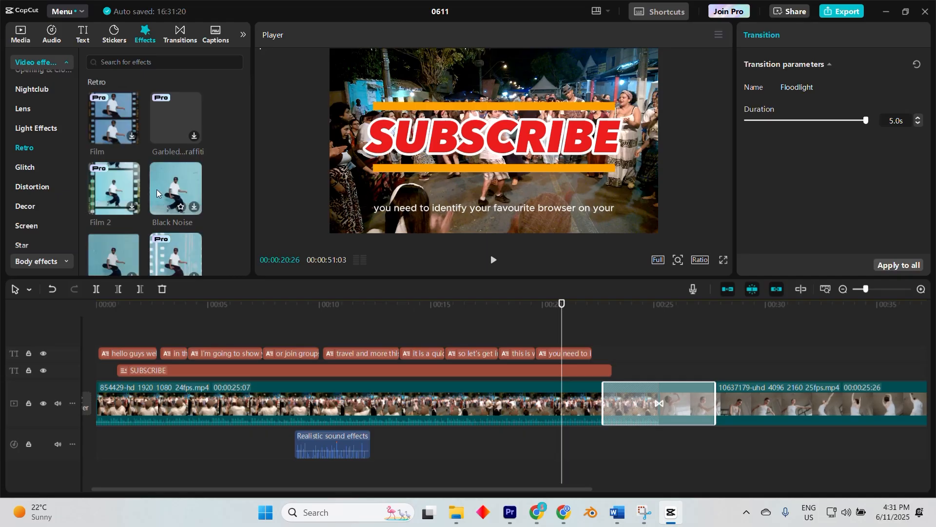
scroll(157, 190, "down", 2)
Search the video effects for "Blur" using the trending suggestion and preview the purple Blur effect.
left_click(140, 62)
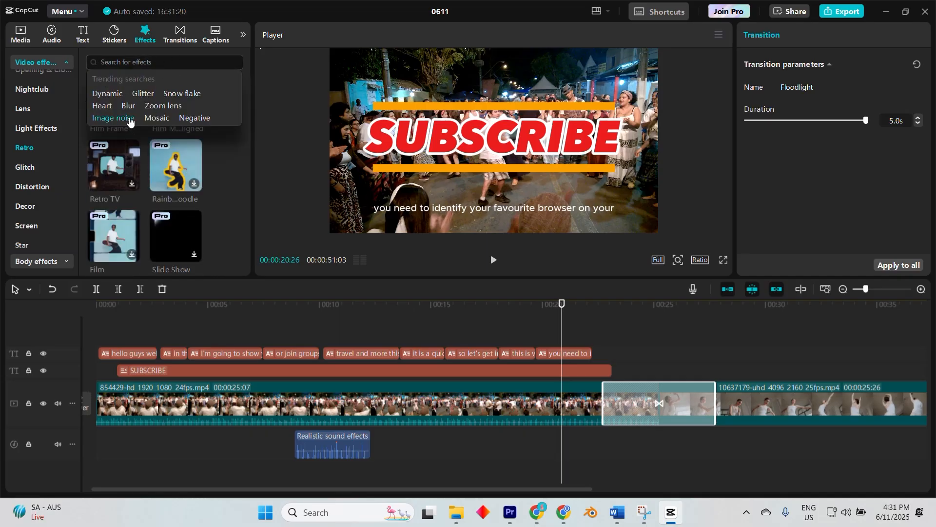
left_click(128, 106)
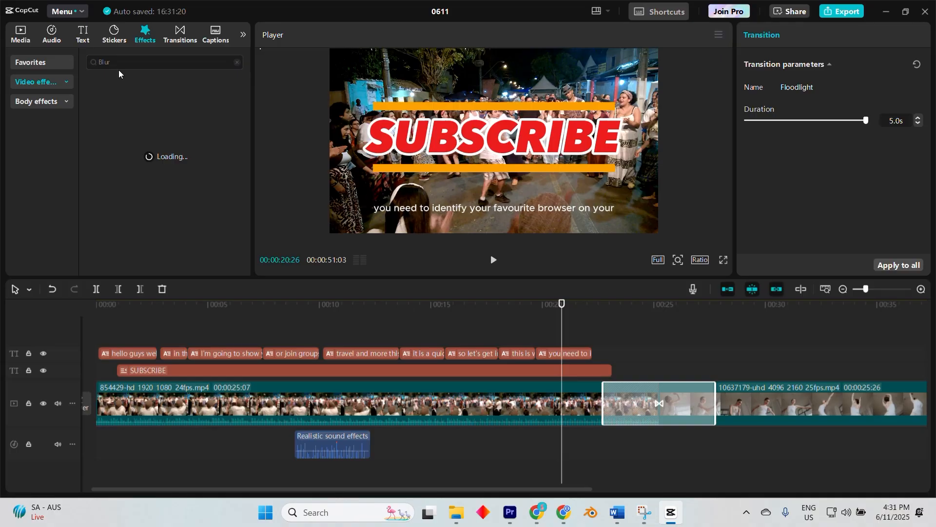
scroll(185, 241, "down", 2)
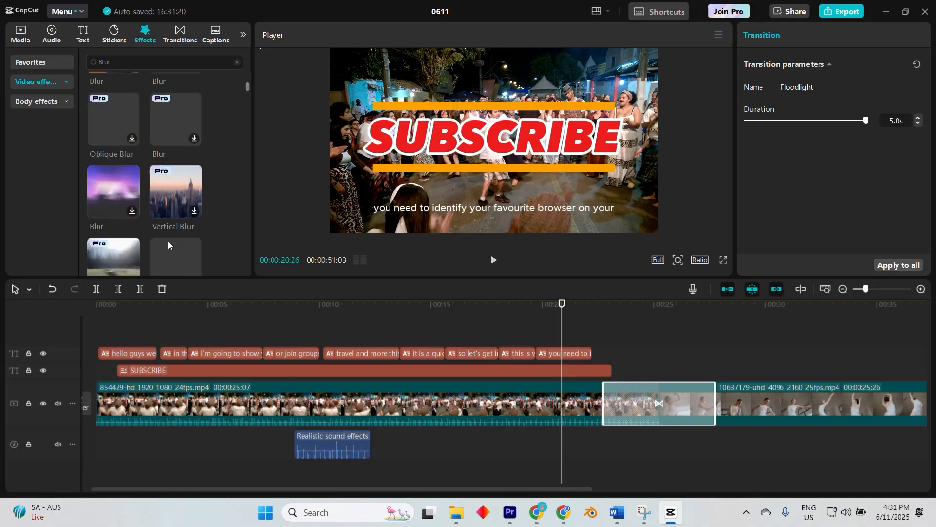
left_click(121, 186)
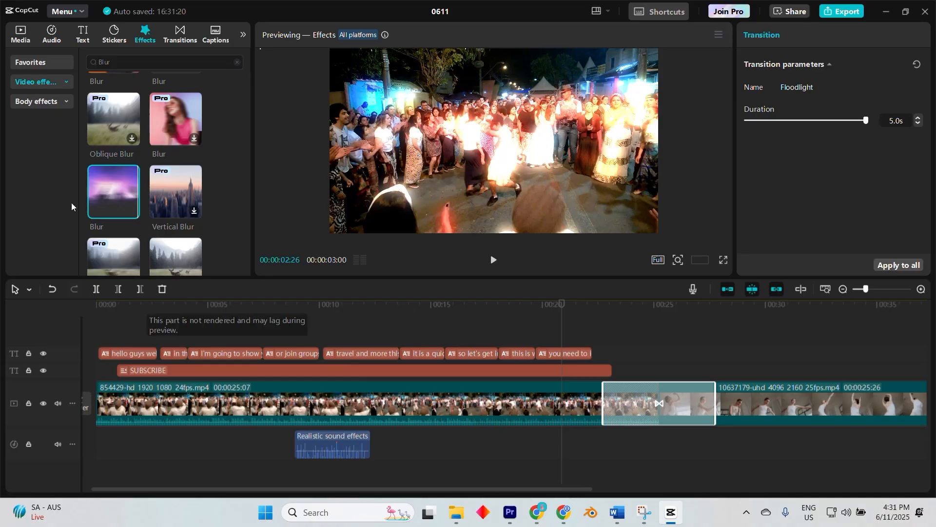
Add the 4990366 clip on a new track above the captions at about 28 seconds and view the frame at 00:00:28:19.
left_click(22, 36)
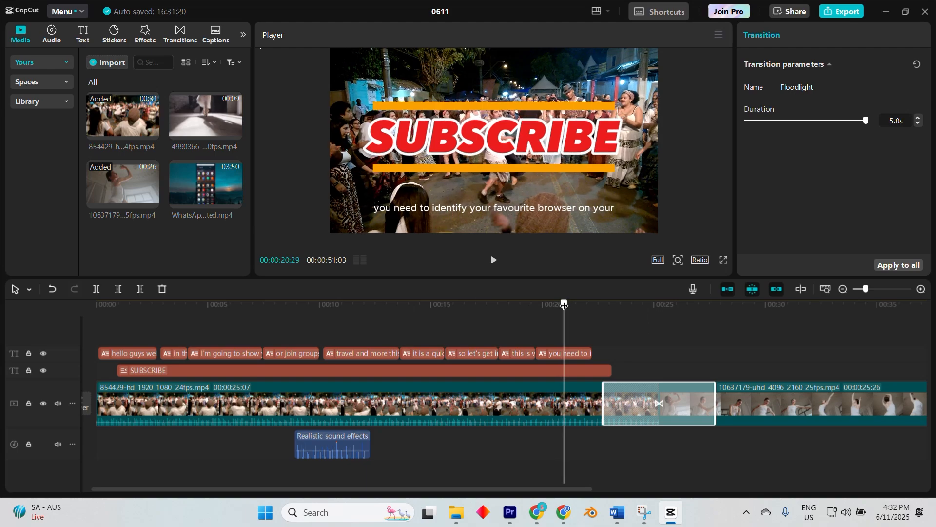
left_click_drag(562, 304, 762, 331)
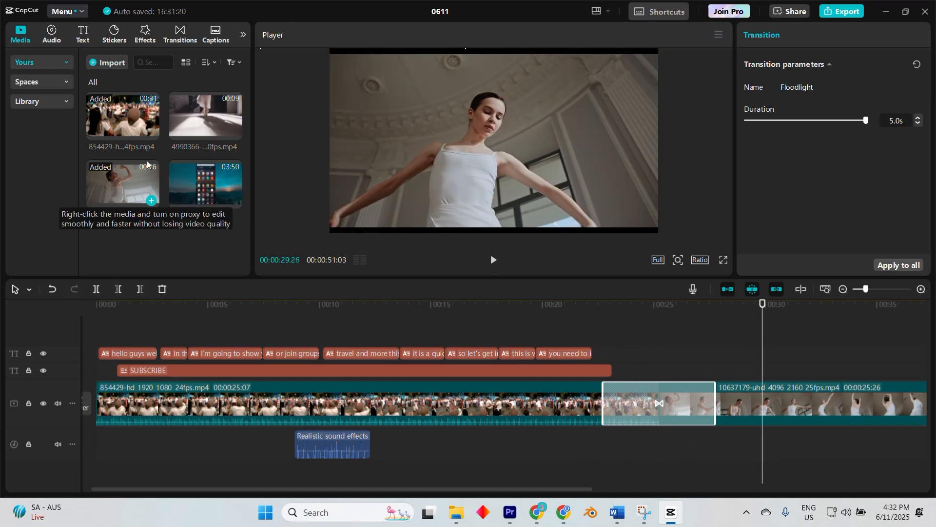
left_click(197, 118)
left_click_drag(198, 115, 722, 358)
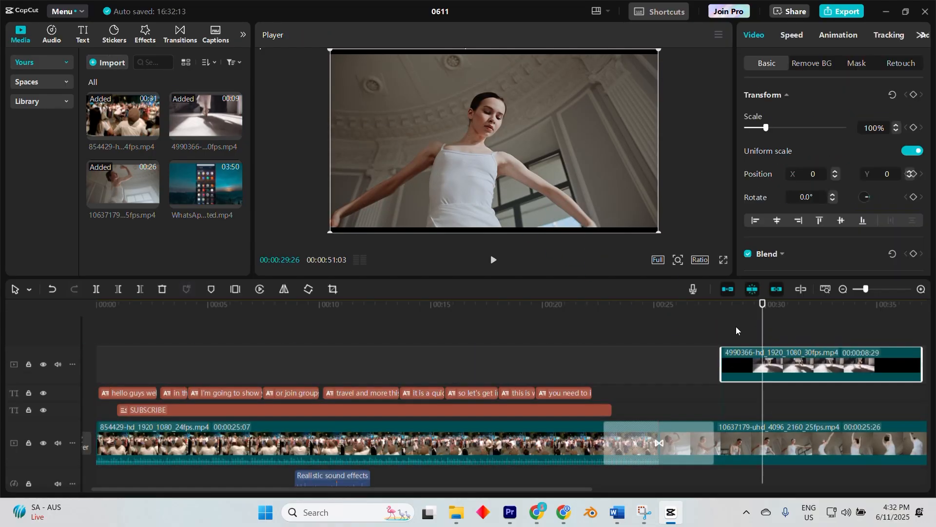
left_click_drag(763, 305, 735, 305)
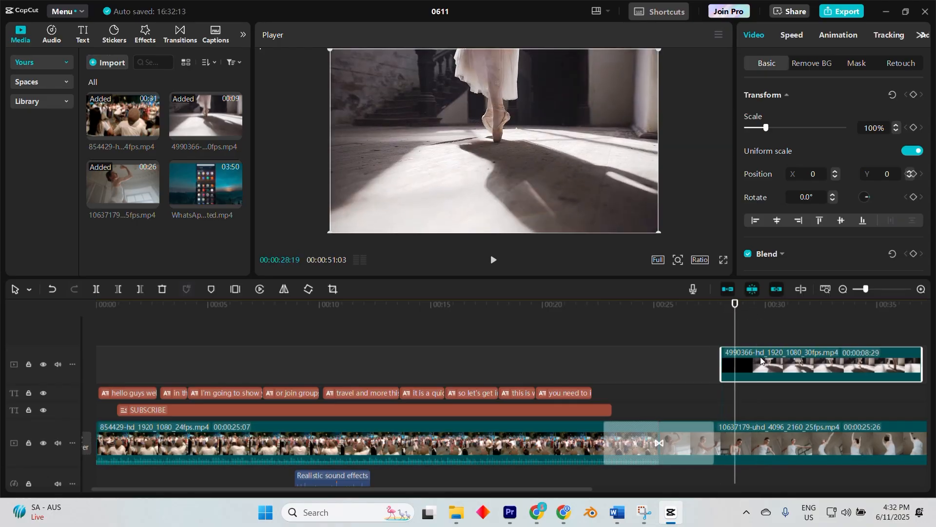
Shift the 4990366 overlay clip so it starts at 00:00:28:19, and move the playhead to 00:00:31:04 within it.
left_click_drag(762, 361, 778, 382)
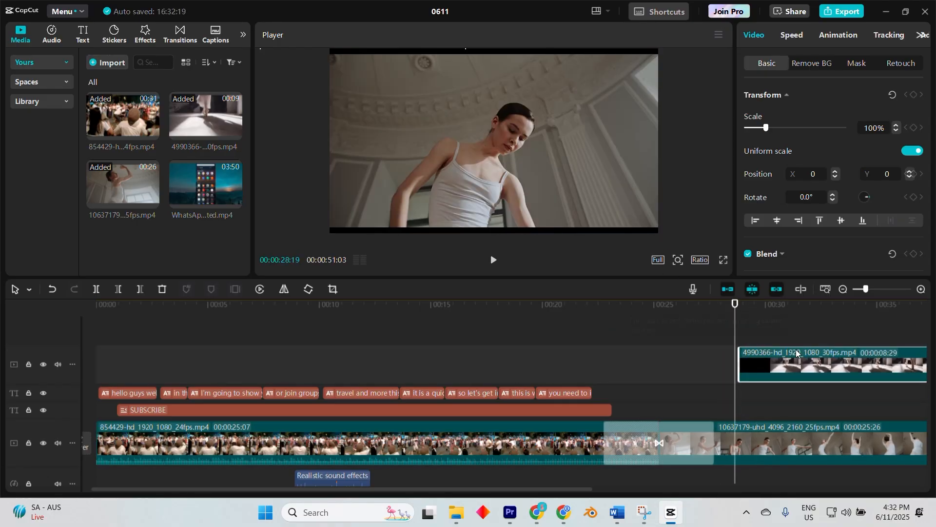
left_click(790, 333)
left_click(793, 364)
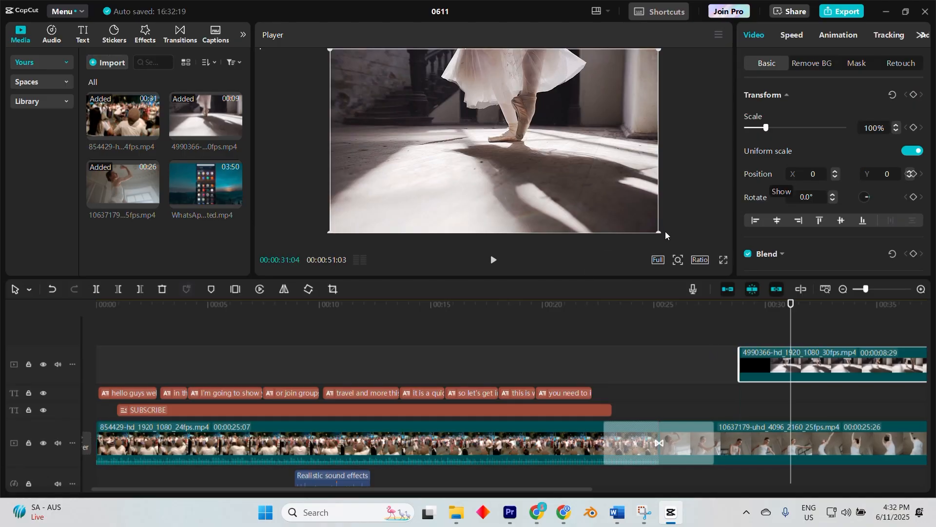
Shrink the overlay clip to 43% scale and place it in the frame's lower-right corner at X 1061, Y -509.
left_click_drag(656, 230, 547, 180)
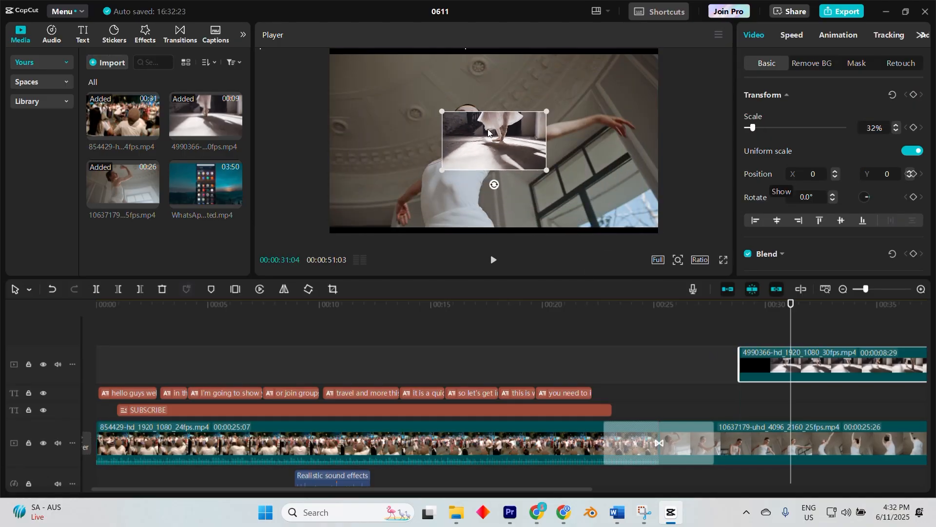
left_click_drag(488, 137, 626, 213)
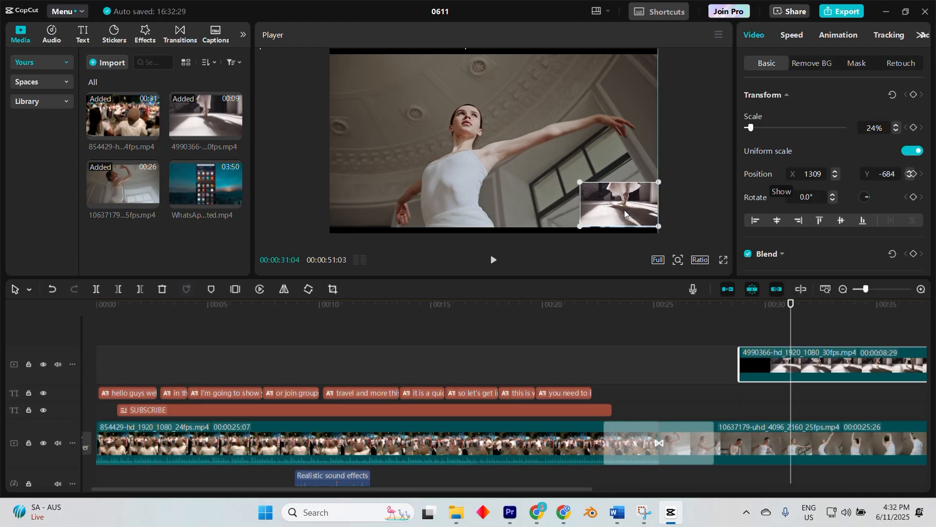
left_click_drag(580, 182, 549, 166)
left_click_drag(616, 204, 594, 190)
left_click_drag(581, 184, 547, 163)
left_click_drag(623, 206, 591, 187)
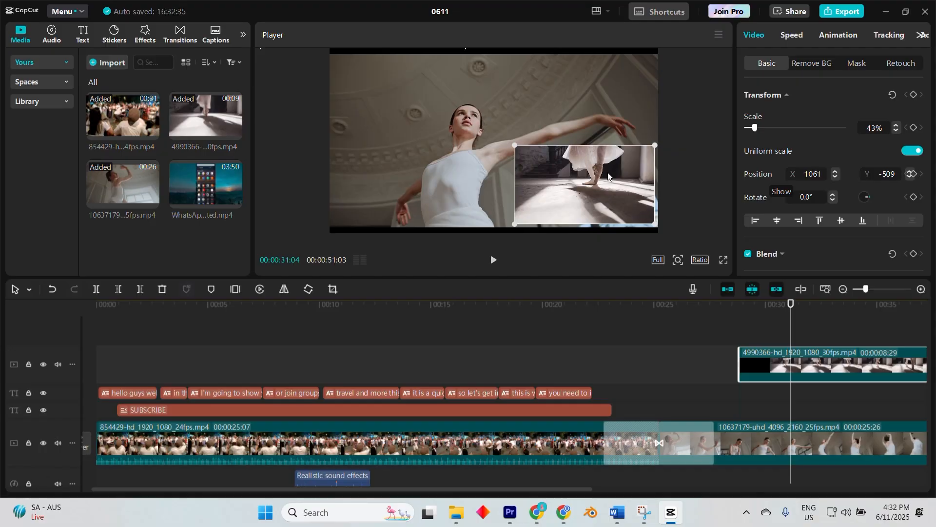
Look through the overlay clip's basic video settings and view the frame at 00:00:30:20.
scroll(783, 174, "down", 10)
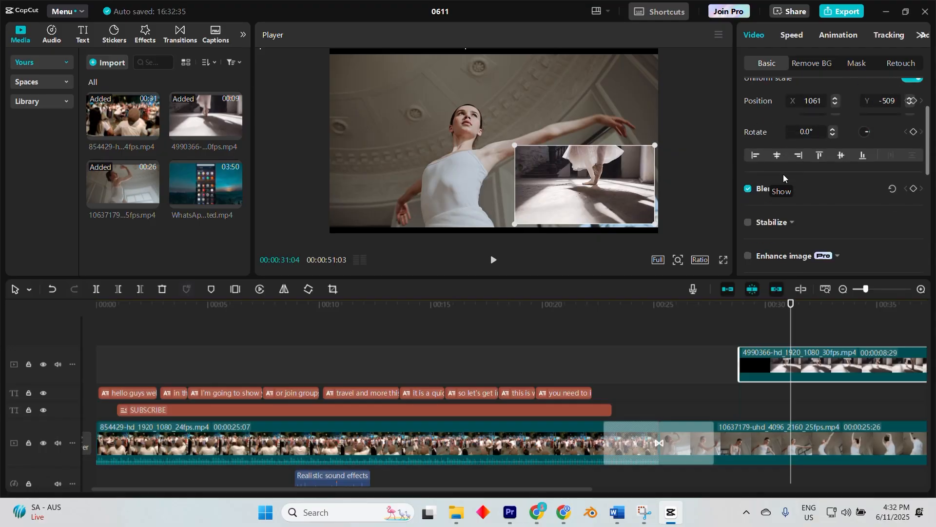
scroll(784, 180, "up", 4)
scroll(784, 179, "up", 6)
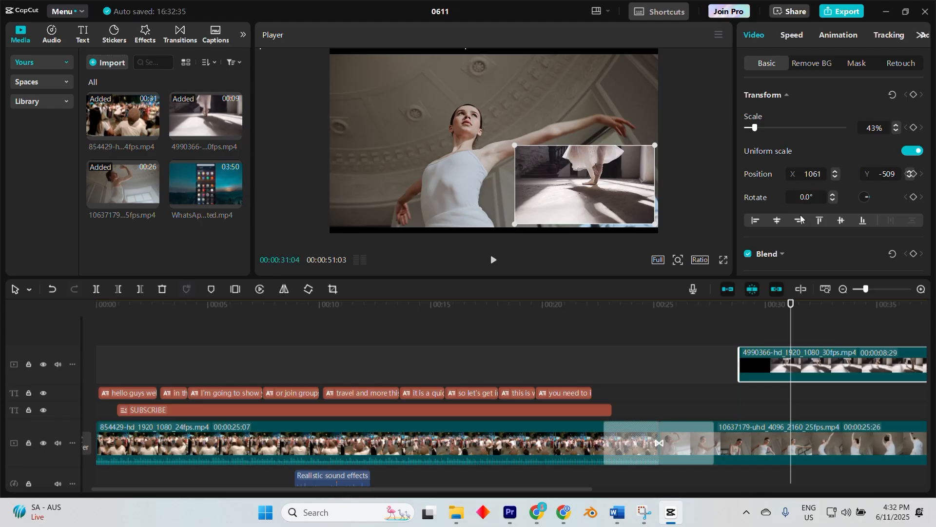
scroll(794, 205, "down", 5)
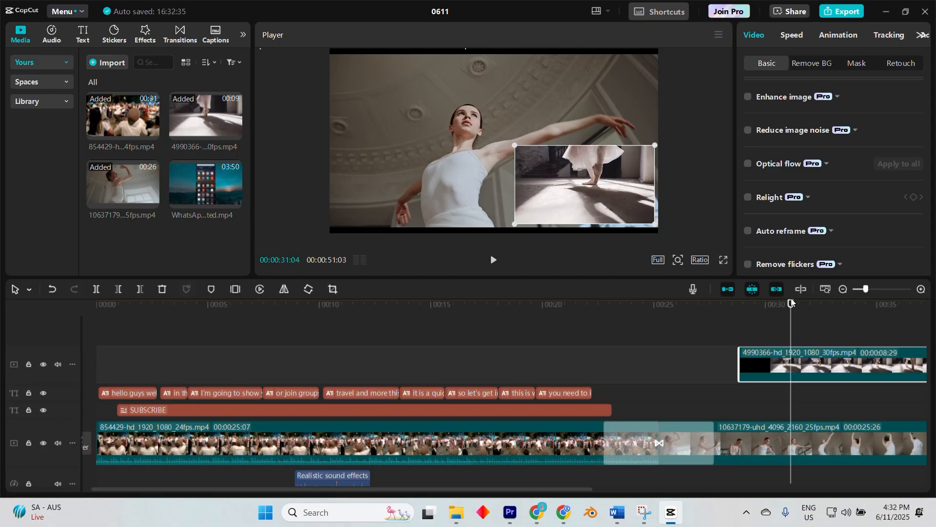
left_click_drag(790, 298, 781, 309)
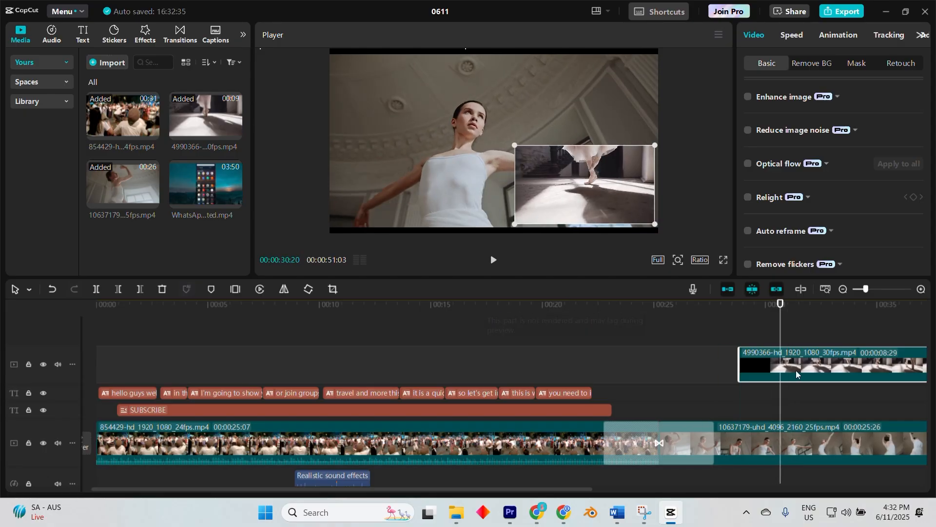
Adjust the lightness of the 10637179 clip on the main track, setting exposure to 7 and contrast to 20.
left_click(826, 440)
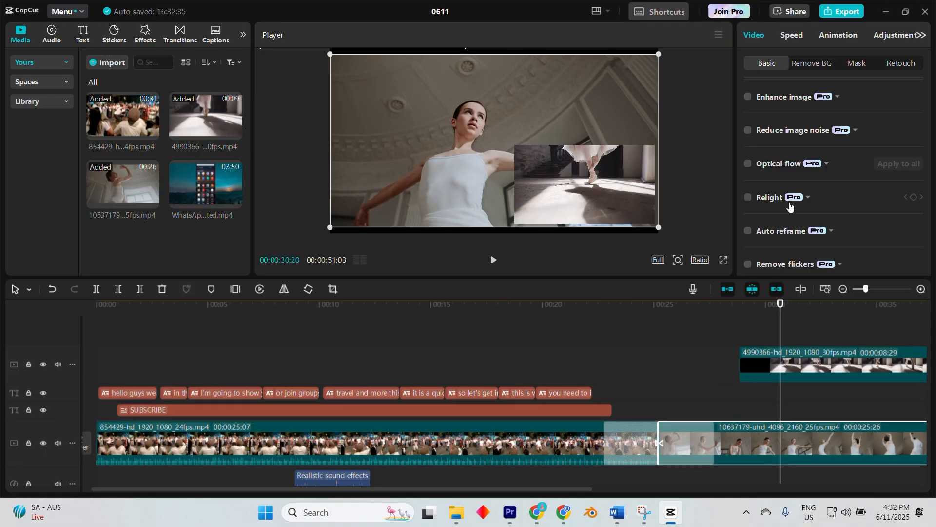
left_click(901, 37)
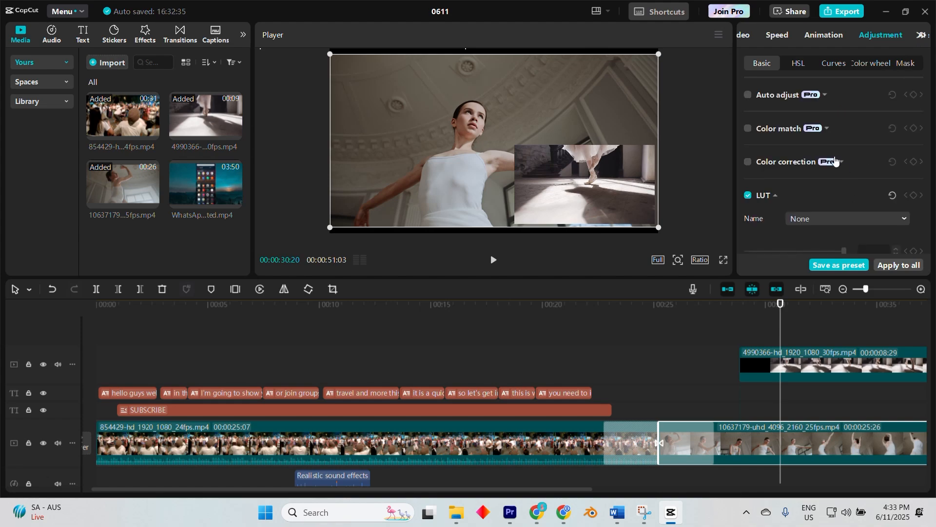
scroll(834, 186, "down", 4)
scroll(814, 182, "down", 3)
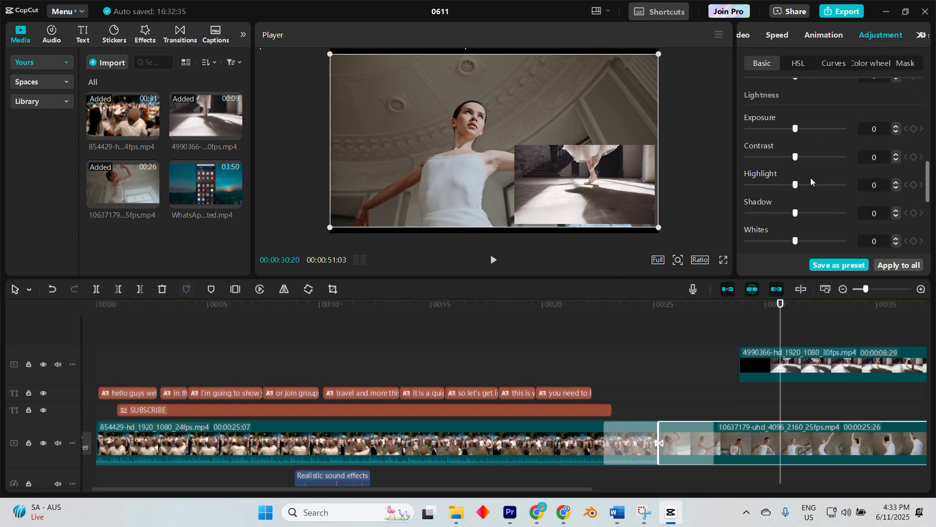
scroll(814, 182, "up", 3)
scroll(811, 182, "down", 3)
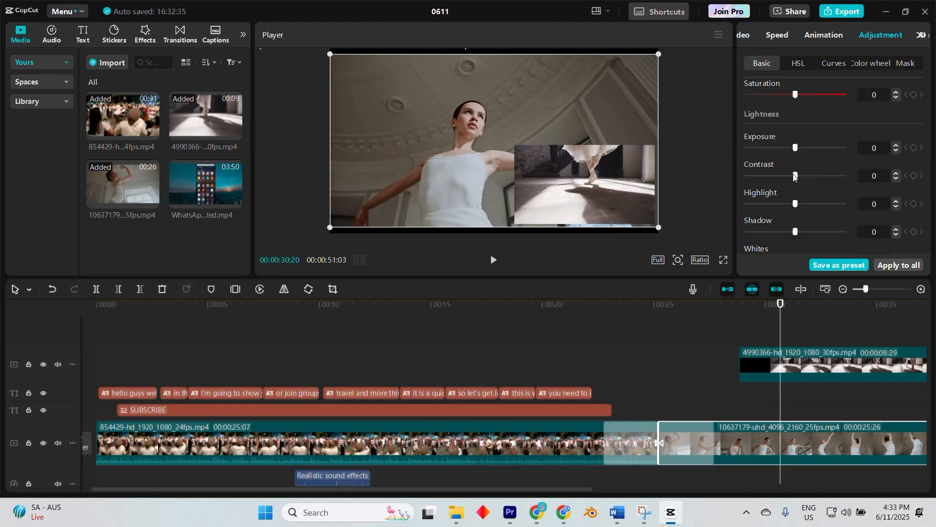
left_click_drag(795, 175, 803, 150)
Set the 10637179 clip's highlight to 10, shadow to 4, whites to 7 and blacks to 7.
scroll(801, 170, "down", 4)
scroll(800, 169, "up", 2)
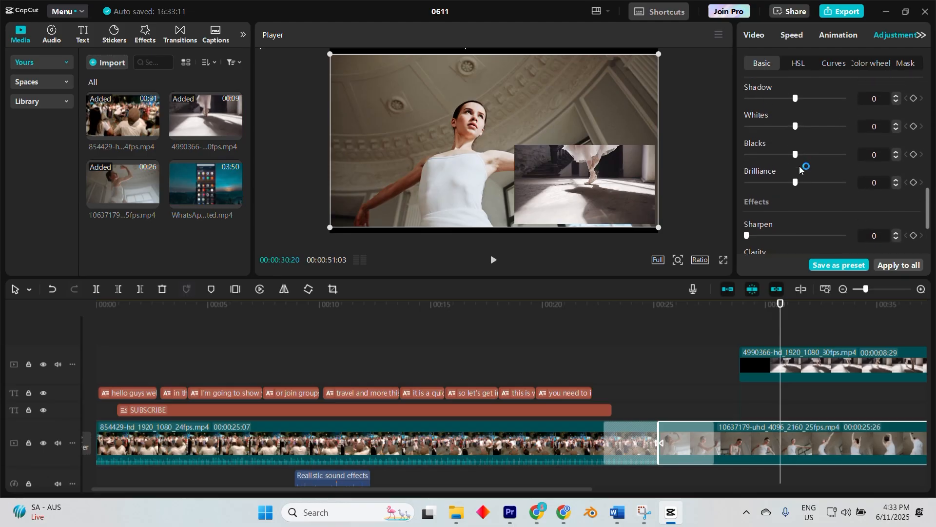
scroll(800, 170, "down", 3)
scroll(800, 169, "up", 8)
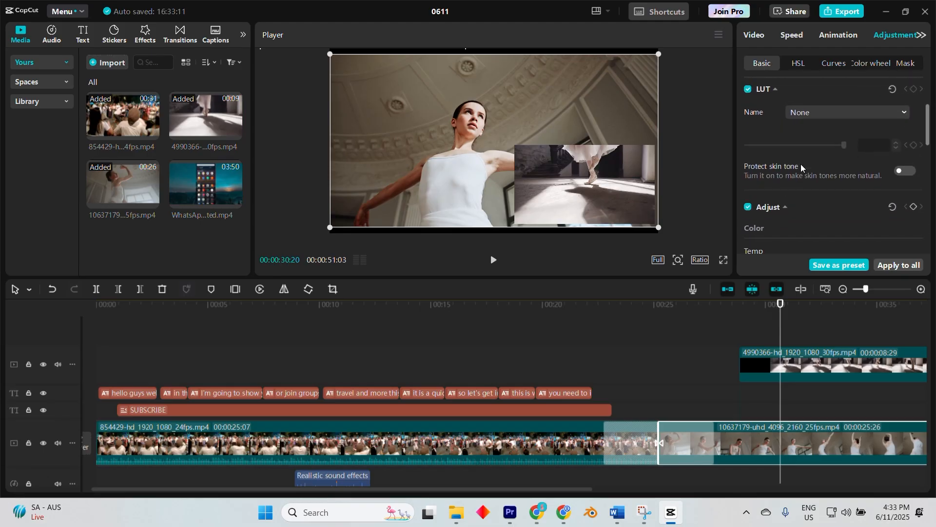
scroll(801, 168, "down", 4)
scroll(801, 166, "down", 2)
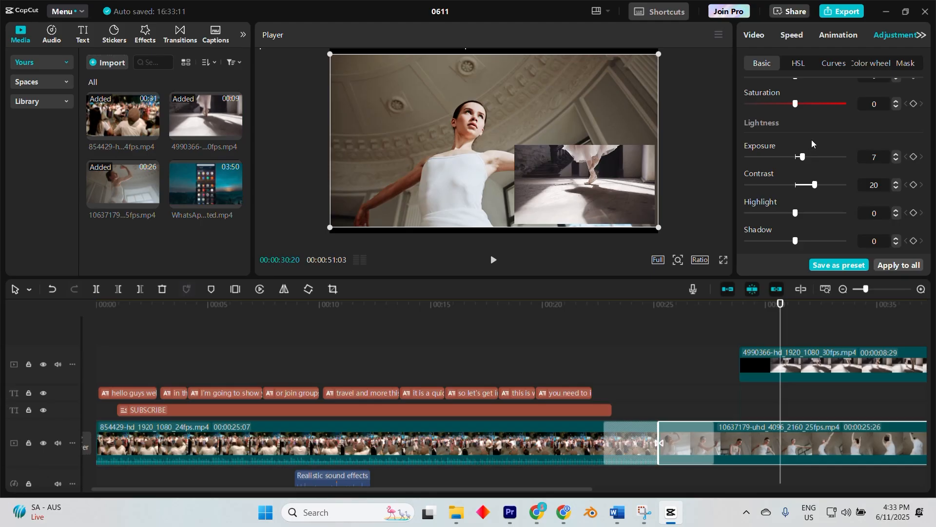
scroll(828, 161, "down", 1)
left_click_drag(795, 169, 802, 224)
scroll(804, 196, "down", 3)
scroll(804, 199, "up", 3)
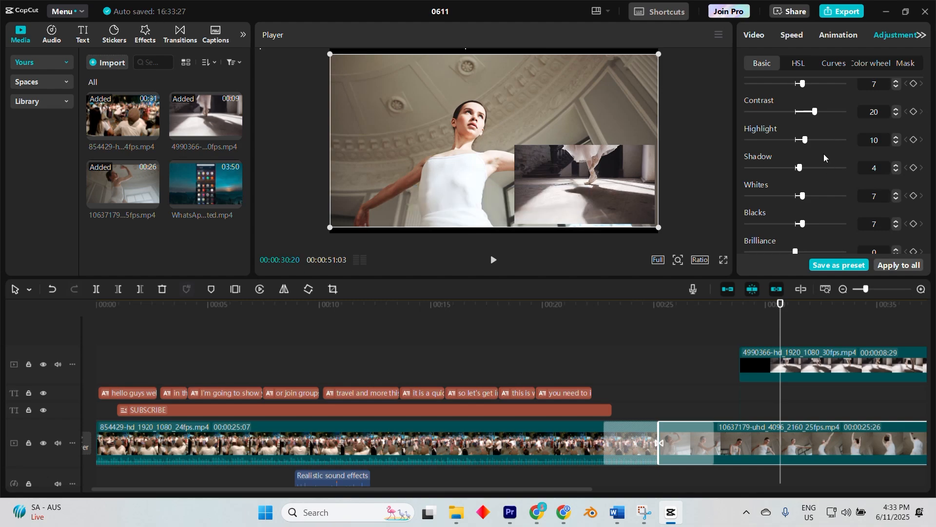
Export the 0611 project as an H.264 mp4 at 1080P, with the Recommended bit rate and 30fps.
left_click(841, 20)
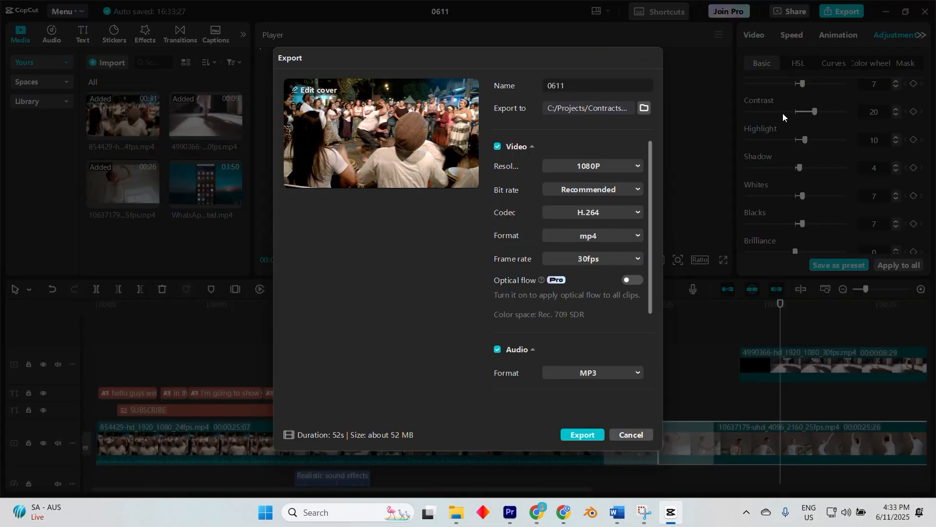
left_click(608, 166)
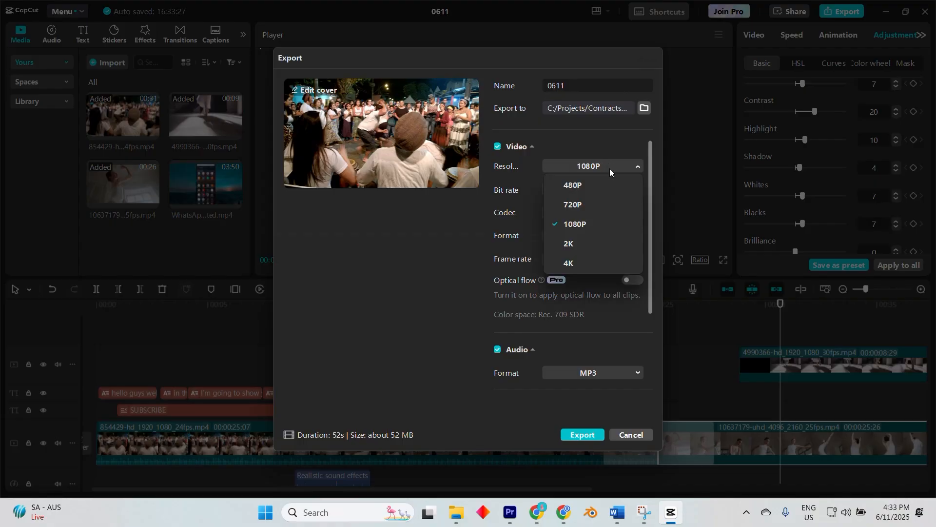
left_click(603, 223)
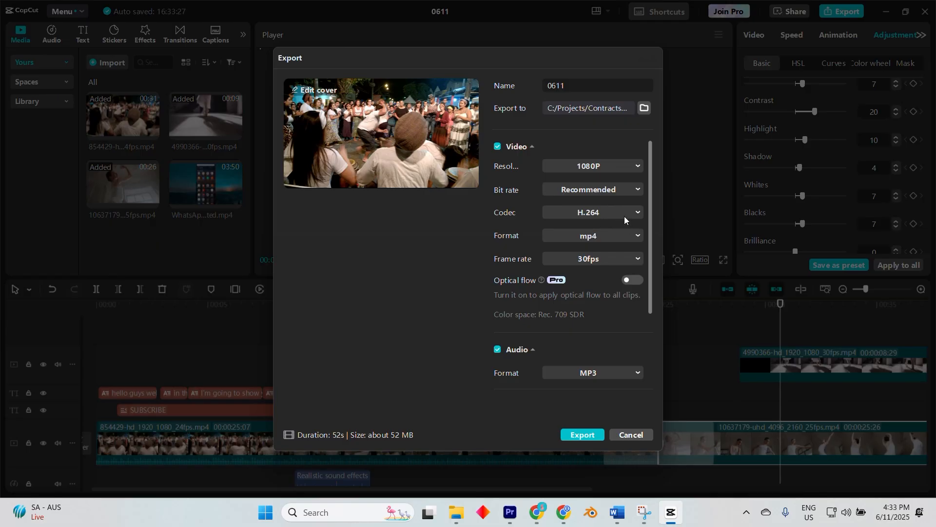
left_click(608, 190)
left_click(607, 191)
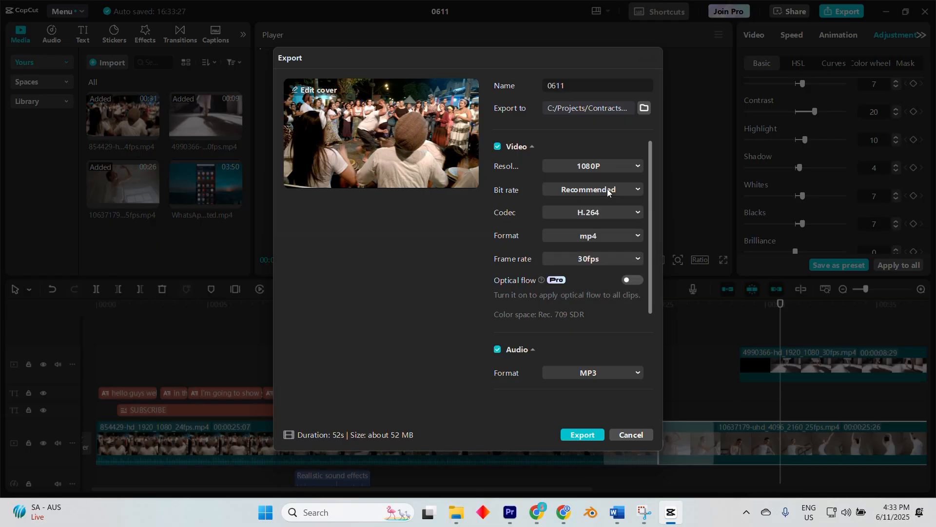
left_click(590, 260)
left_click(590, 260)
left_click(573, 435)
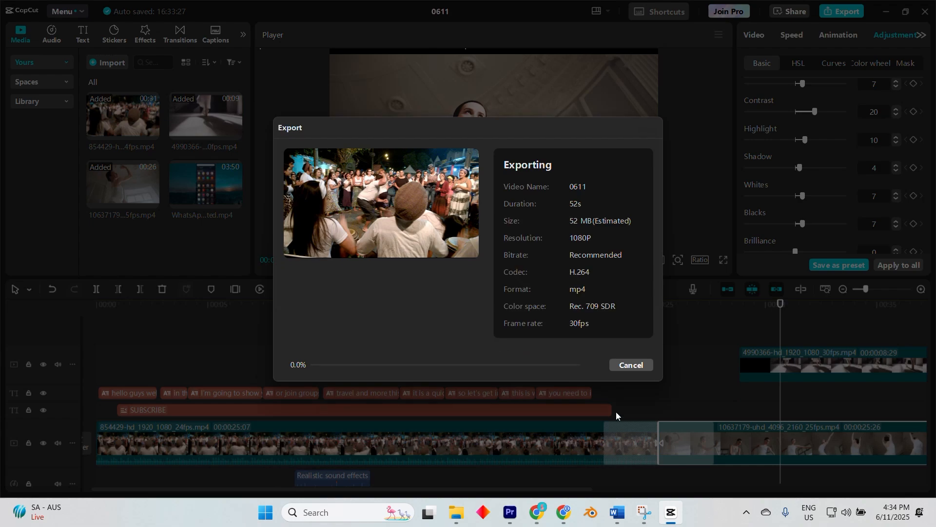